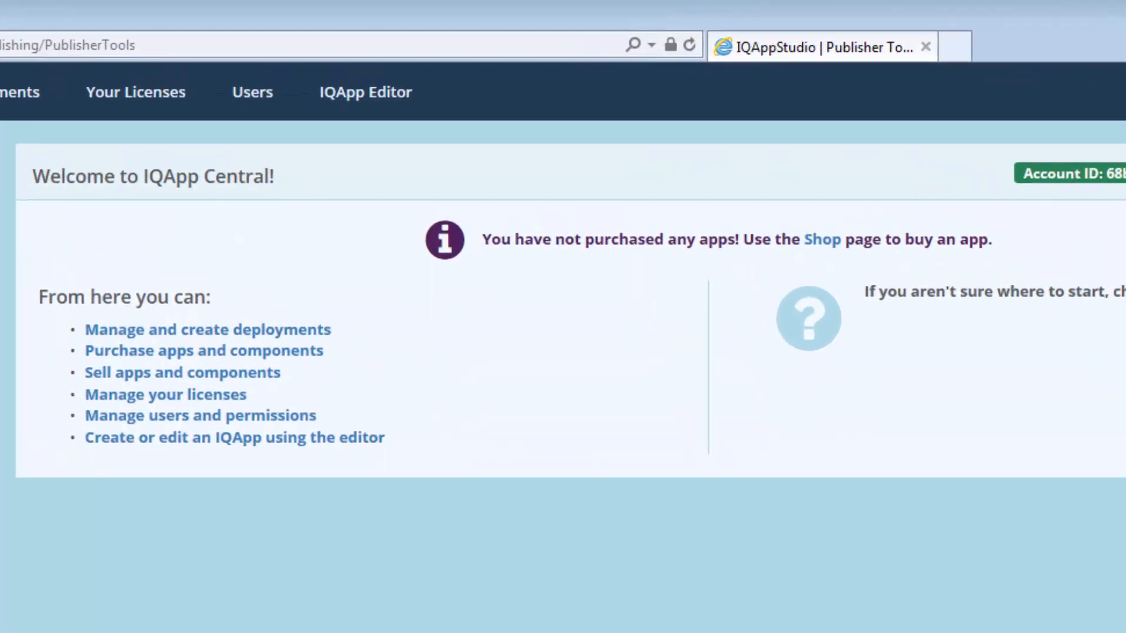
Step: Create and save a new app named 'Bug Database', described as based on the Fab 40 template
{"action": "left_click", "coordinate": [333, 104]}
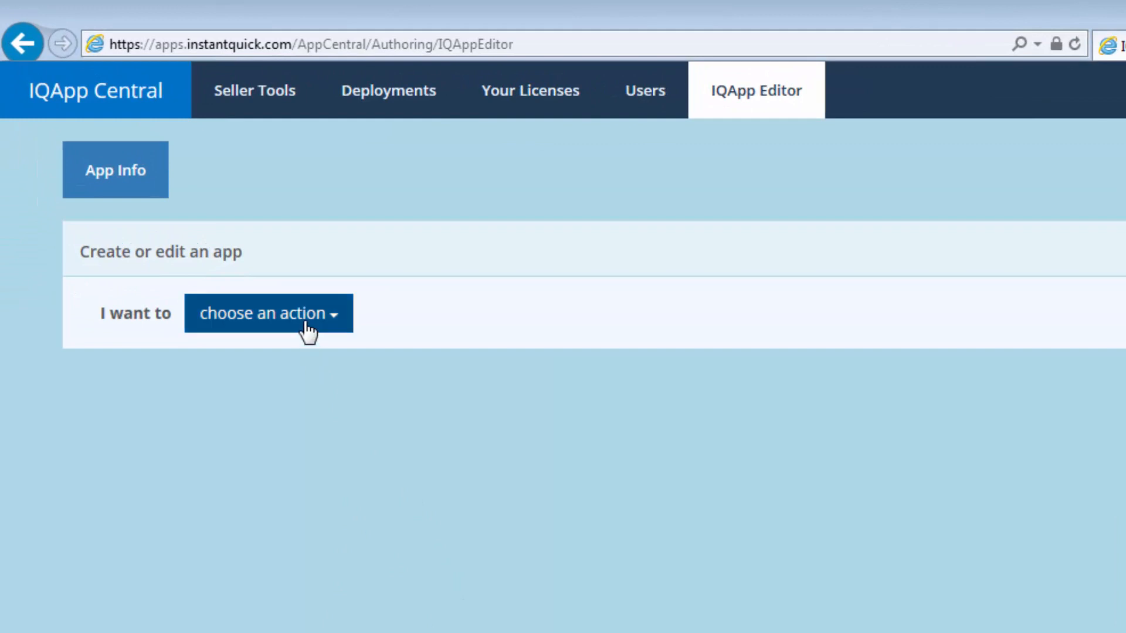
{"action": "left_click", "coordinate": [307, 332]}
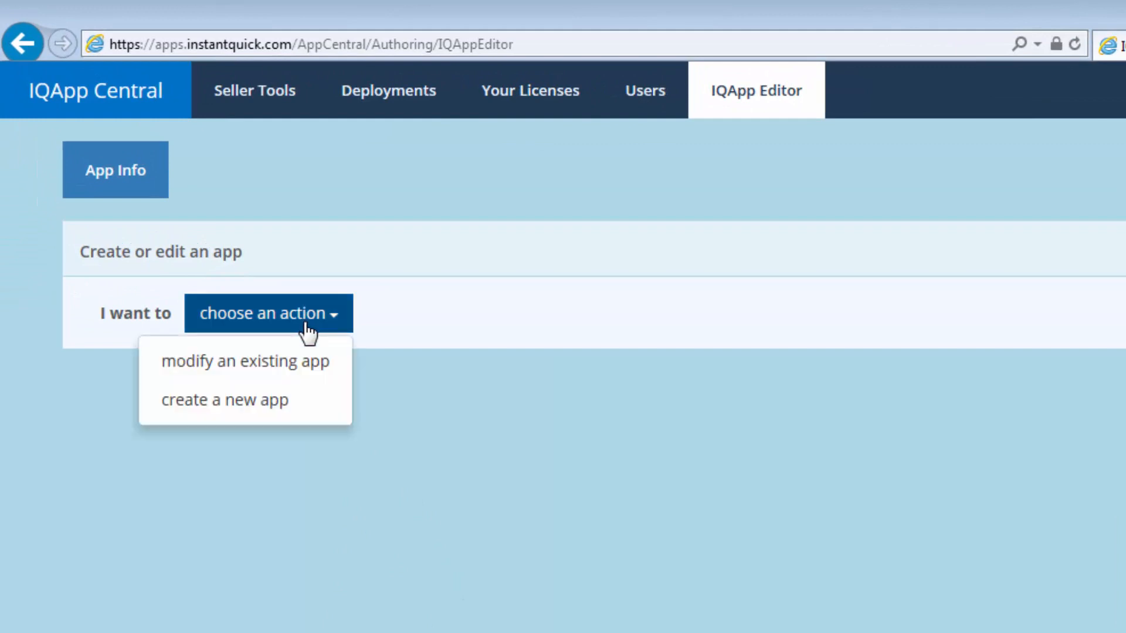
{"action": "left_click", "coordinate": [304, 403]}
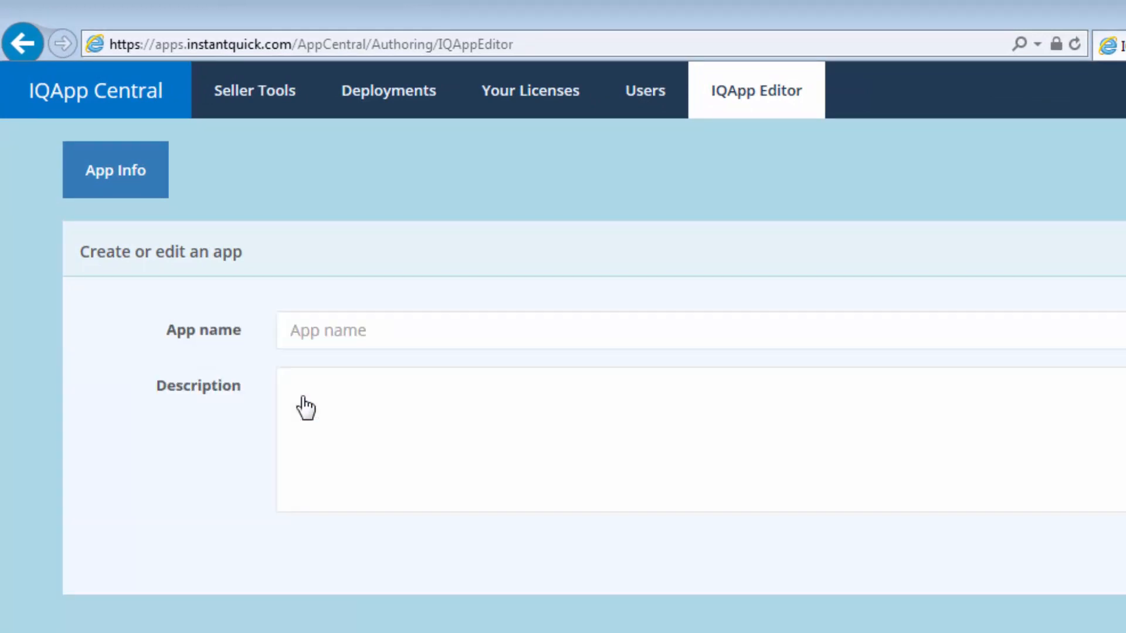
{"action": "left_click", "coordinate": [306, 339]}
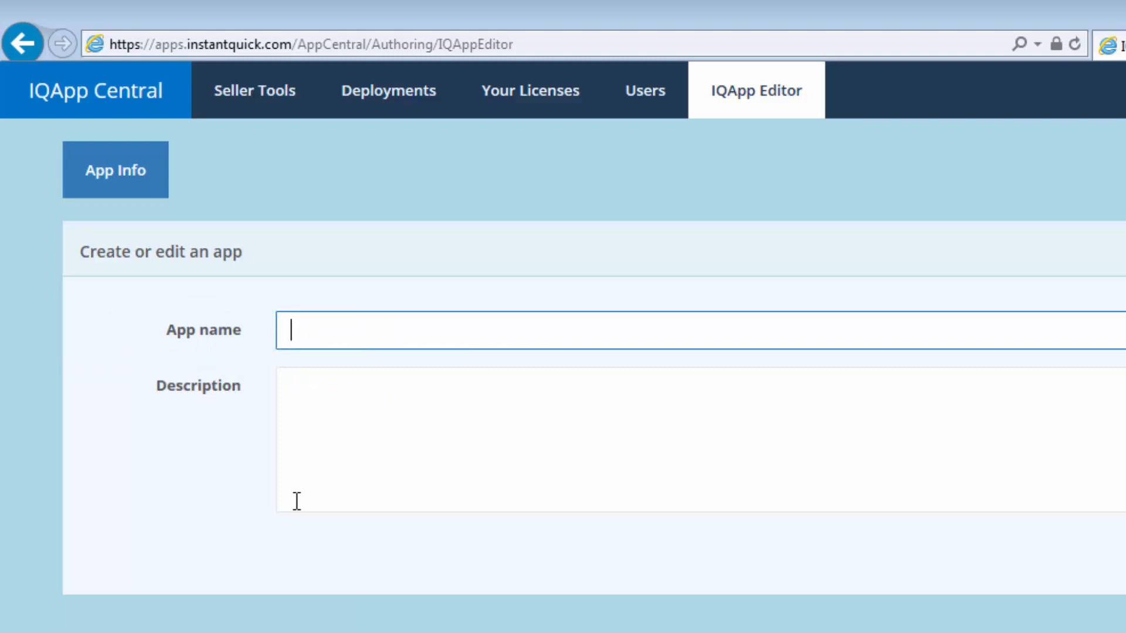
{"action": "type", "text": "Bug Database"}
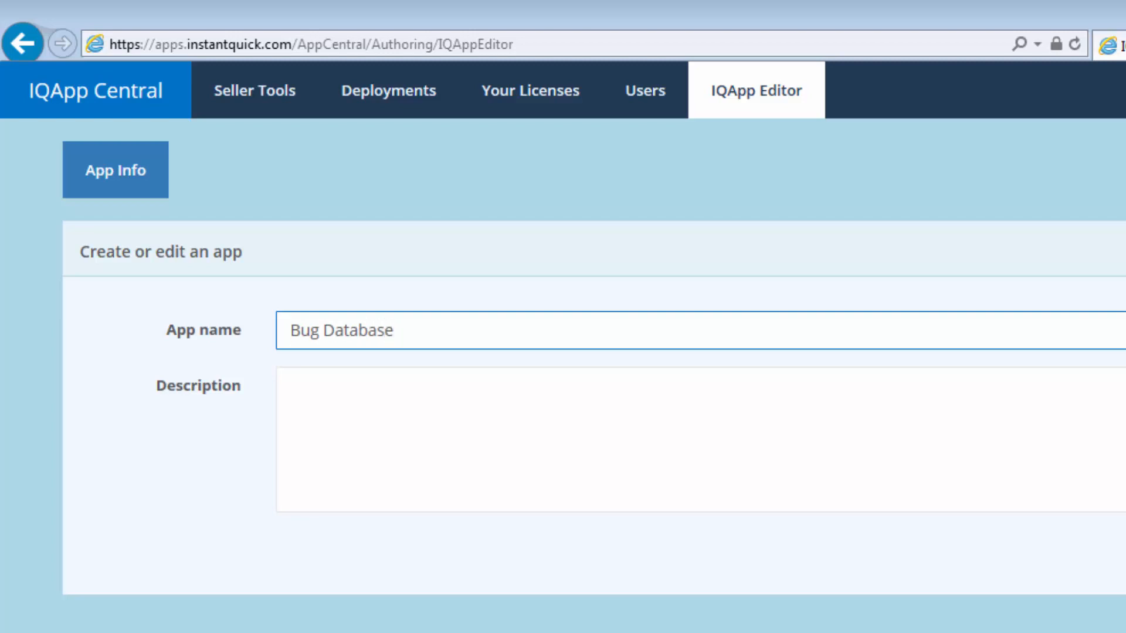
{"action": "key", "text": "Tab"}
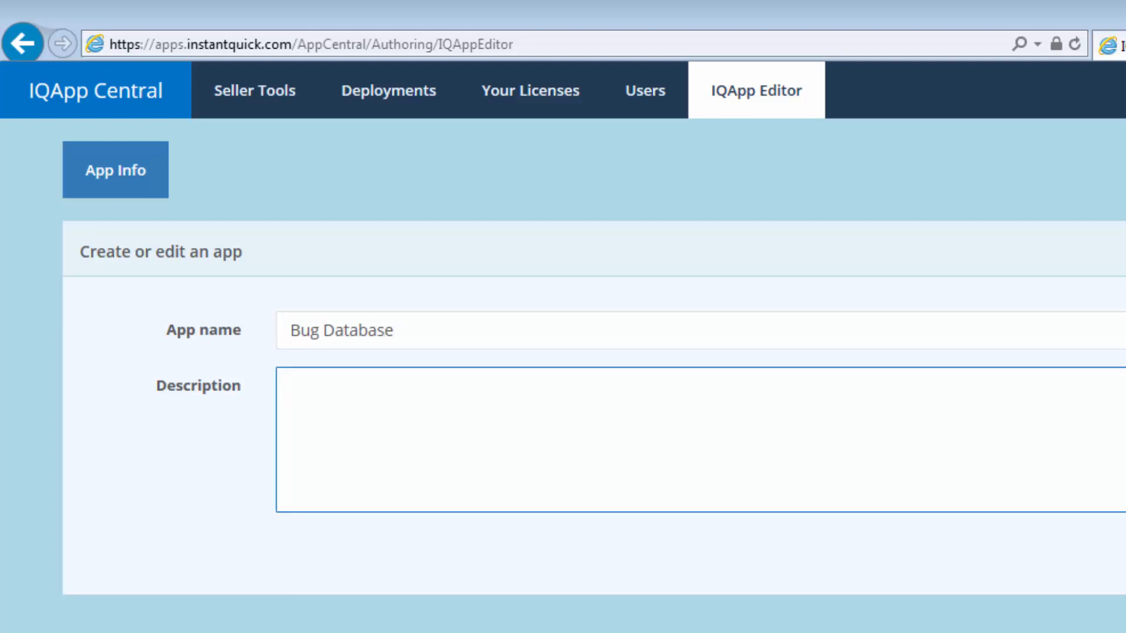
{"action": "type", "text": "Bug d"}
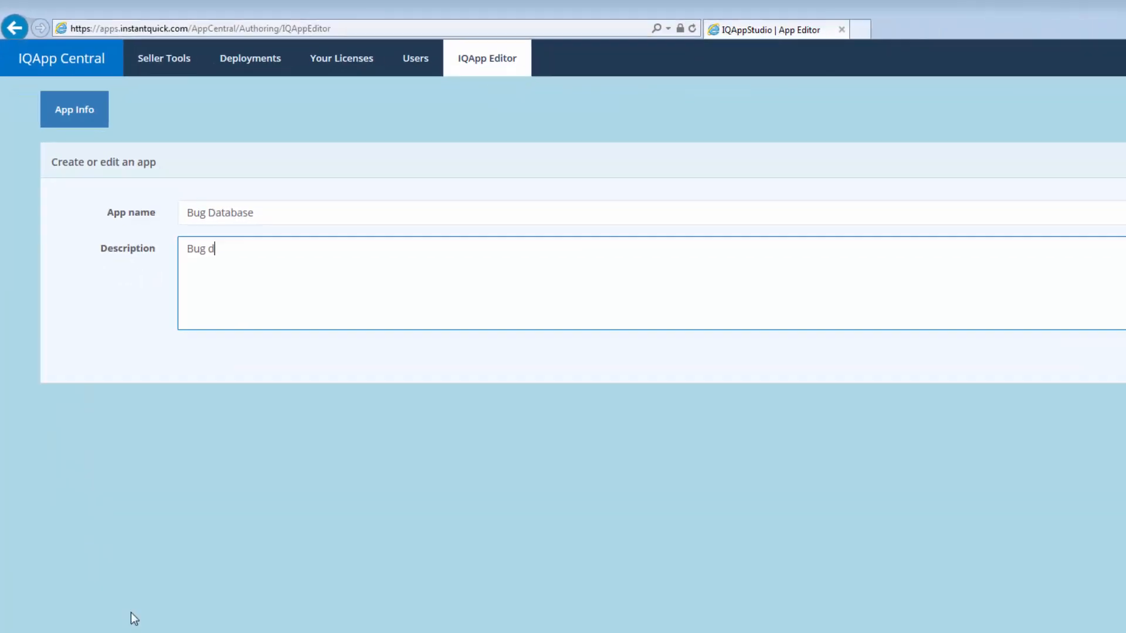
{"action": "type", "text": "atabas application based on the Fab 40 template of the same name."}
{"action": "key", "text": "Tab"}
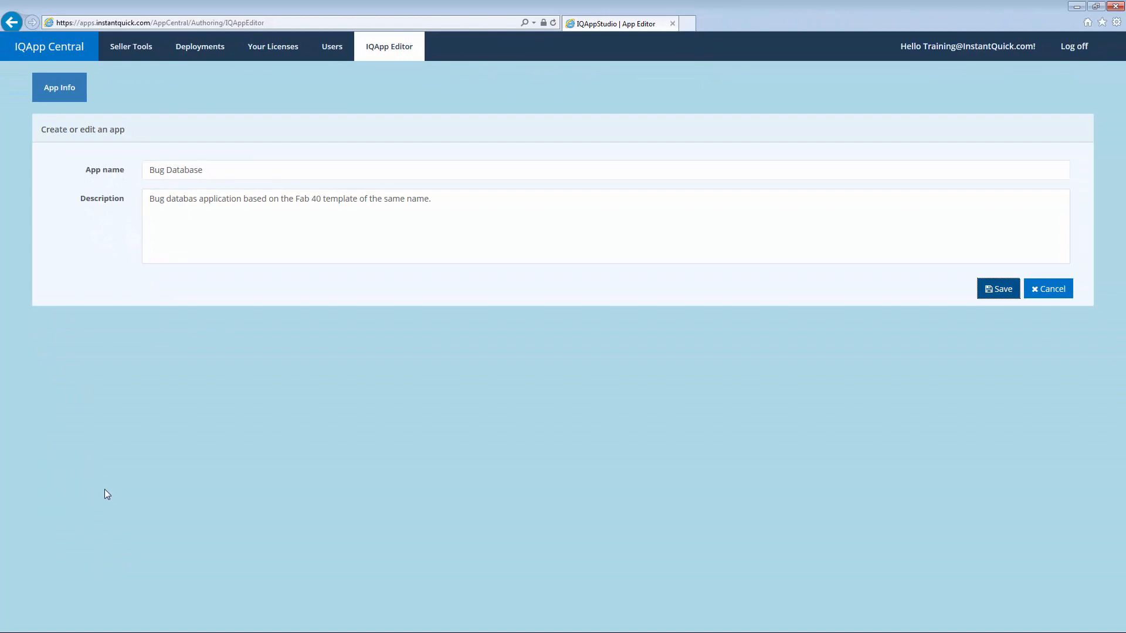
{"action": "key", "text": "Return"}
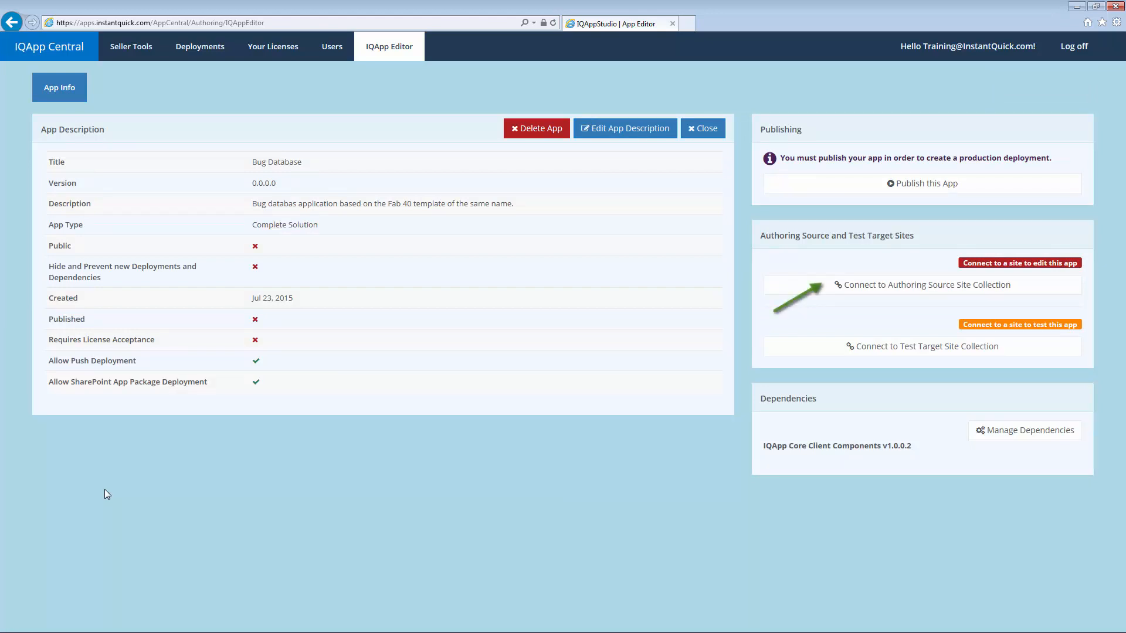
Step: Choose the InstantQuick SharePoint tenancy and enter /sites/source2 as the authoring site URL
{"action": "left_click", "coordinate": [812, 287]}
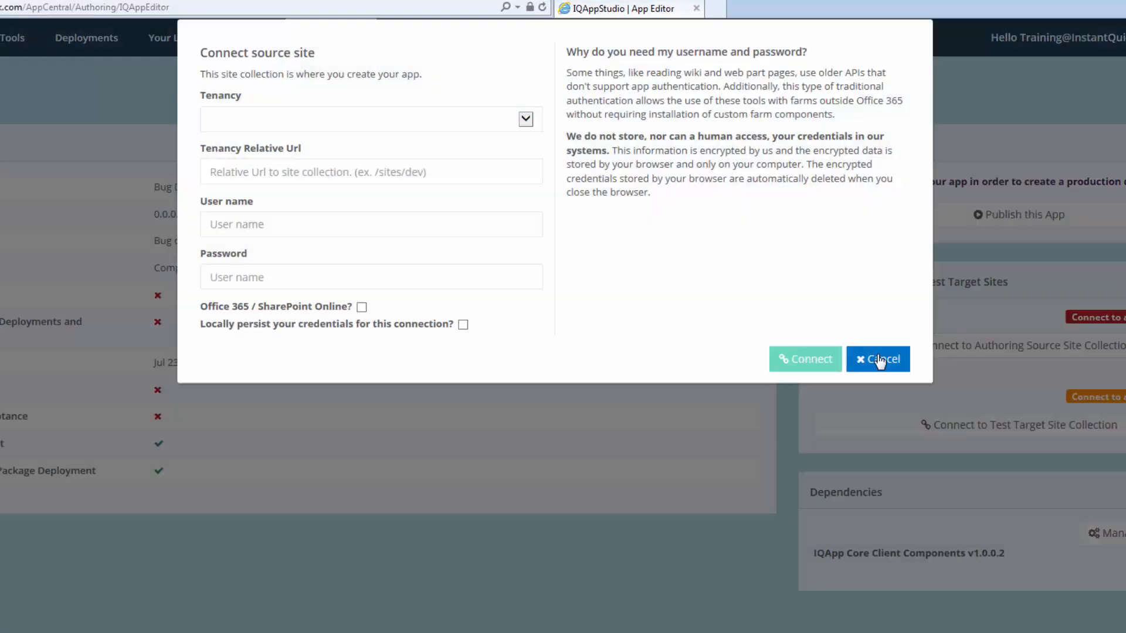
{"action": "left_click", "coordinate": [454, 126]}
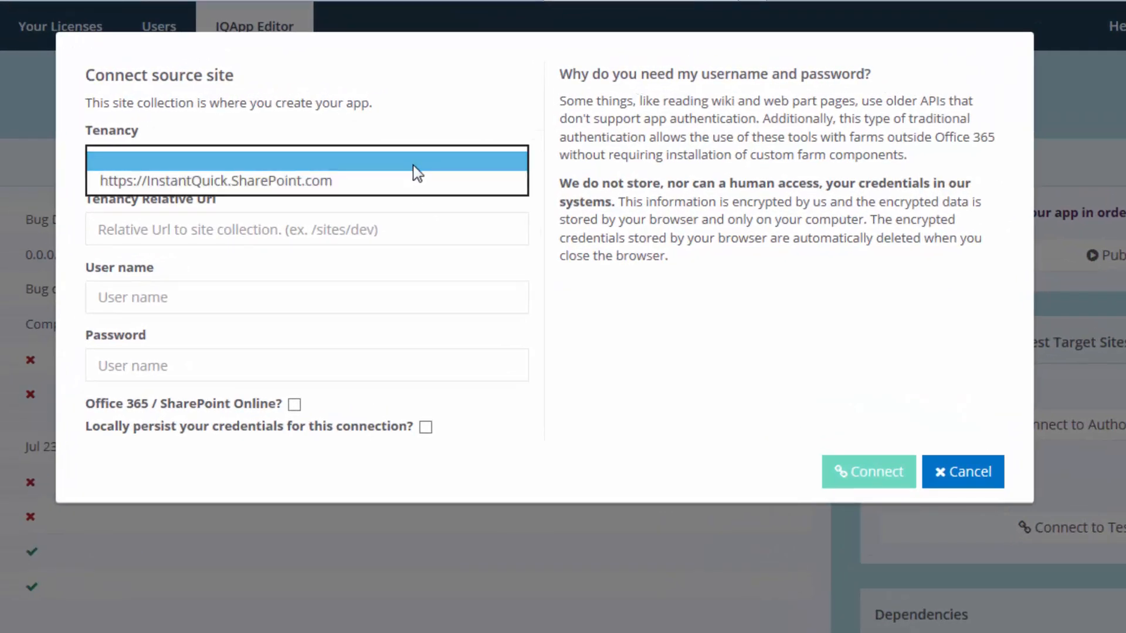
{"action": "left_click", "coordinate": [377, 181]}
{"action": "left_click", "coordinate": [248, 234]}
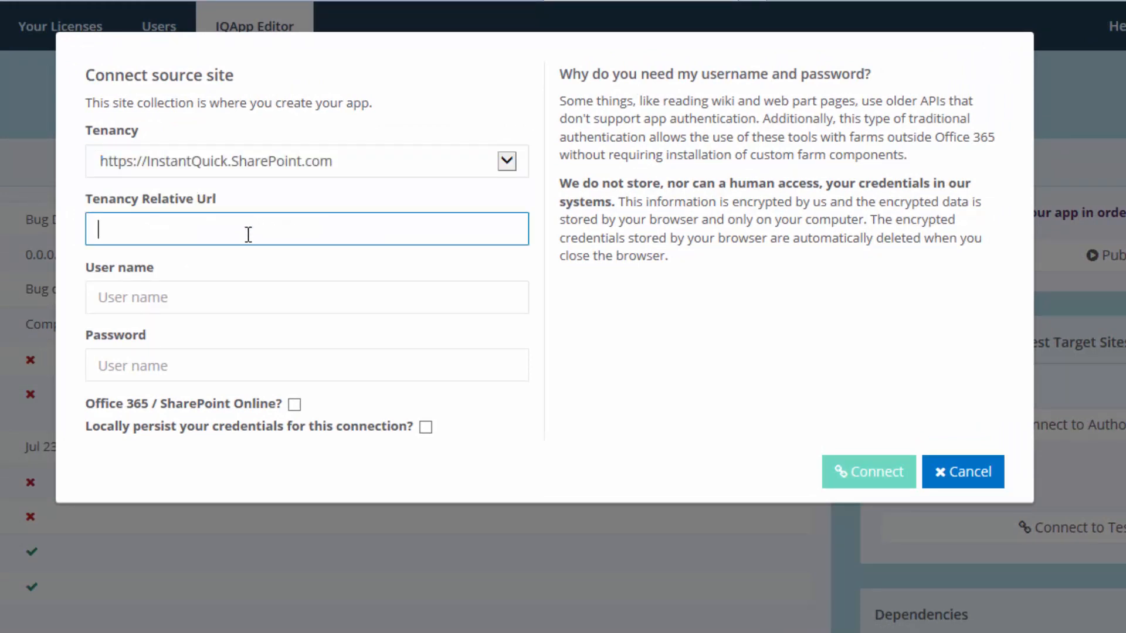
{"action": "type", "text": "/sites/source2"}
Step: Enter the account user name and password, tick SharePoint Online and saved credentials, and connect
{"action": "key", "text": "Tab"}
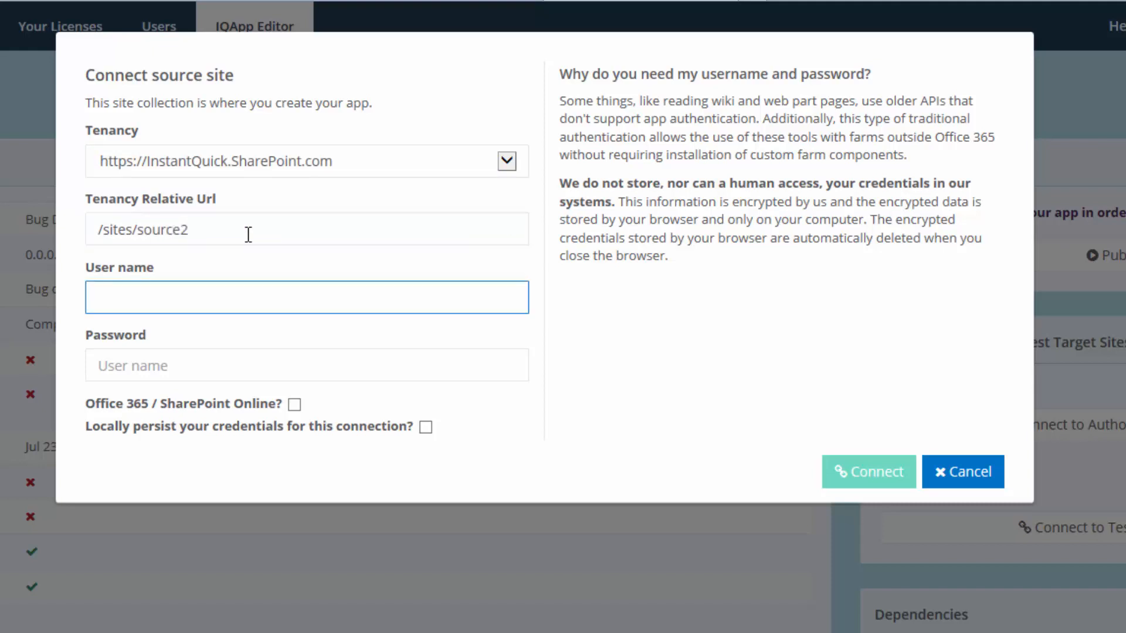
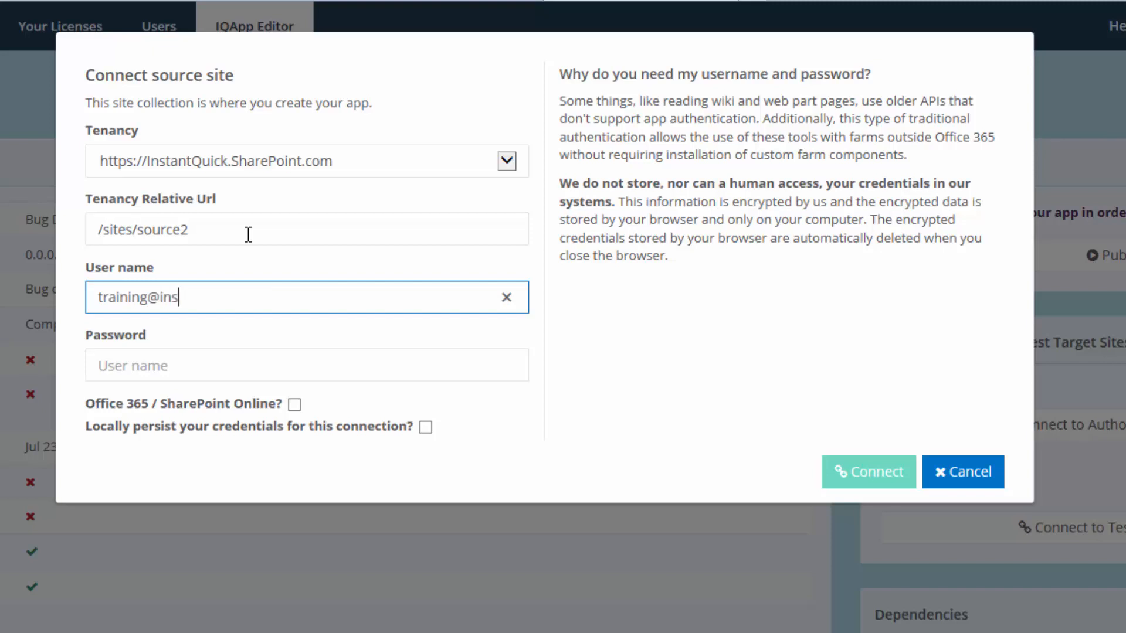
{"action": "key", "text": "Tab"}
{"action": "type", "text": "*************"}
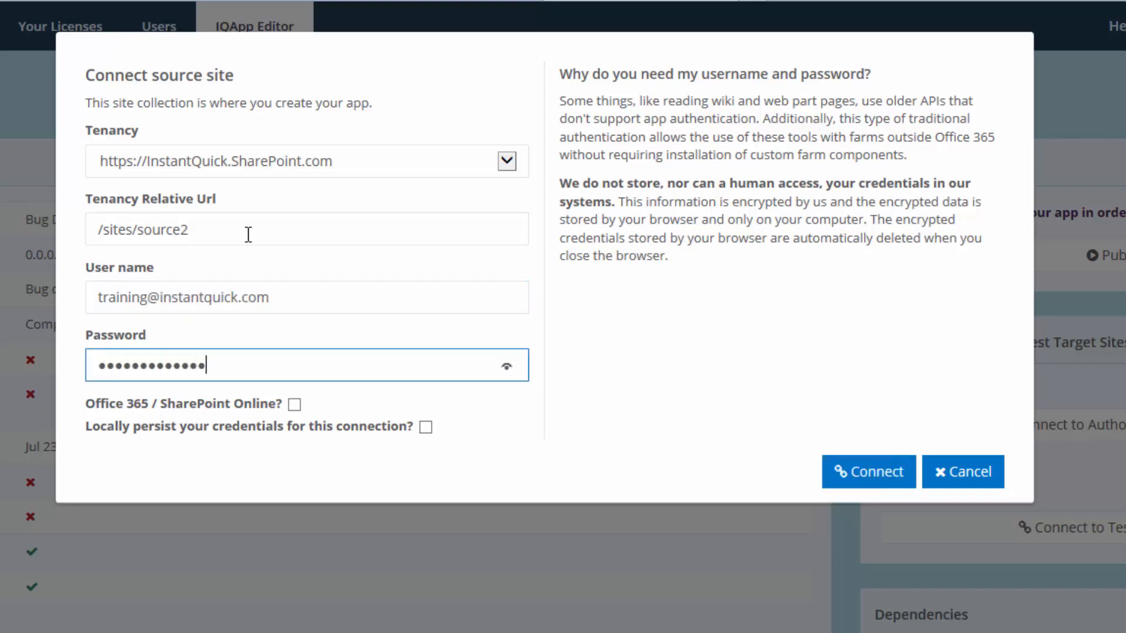
{"action": "key", "text": "Tab"}
{"action": "key", "text": "space"}
{"action": "key", "text": "Tab"}
{"action": "key", "text": "space"}
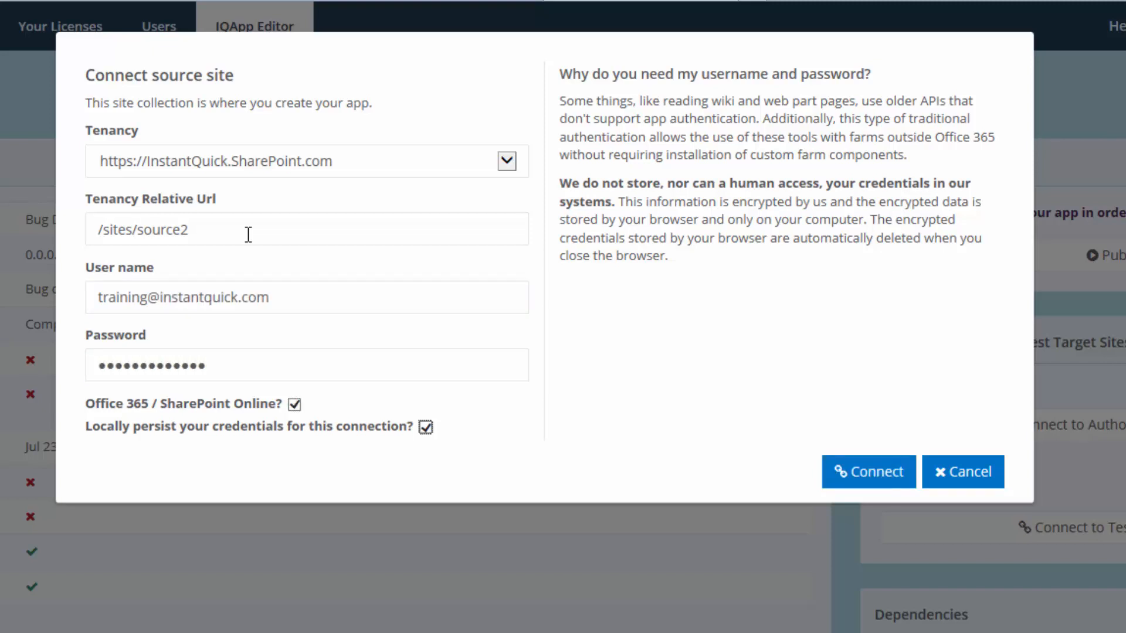
{"action": "left_click", "coordinate": [839, 479]}
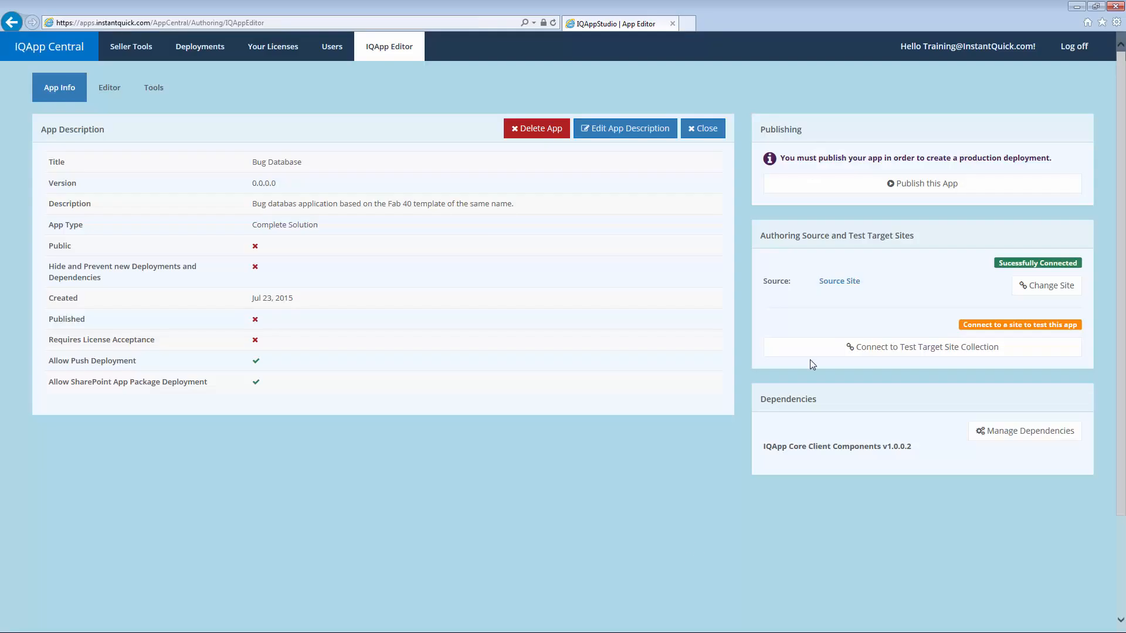
Step: Open the source site in a new tab and go to its Site contents page
{"action": "left_click", "coordinate": [832, 282]}
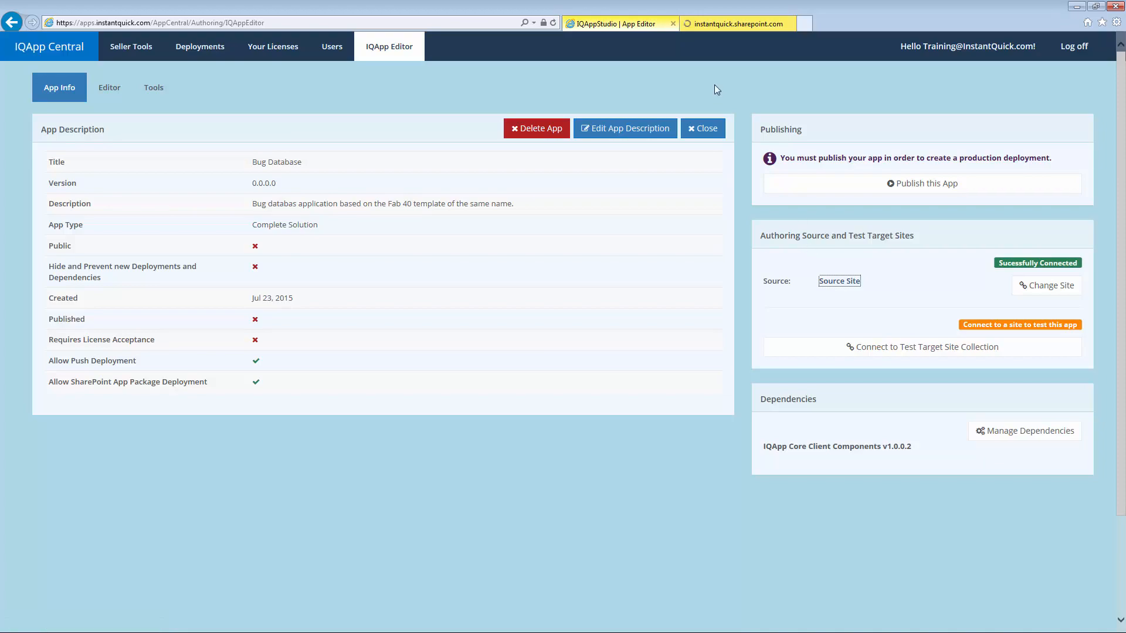
{"action": "left_click", "coordinate": [716, 26]}
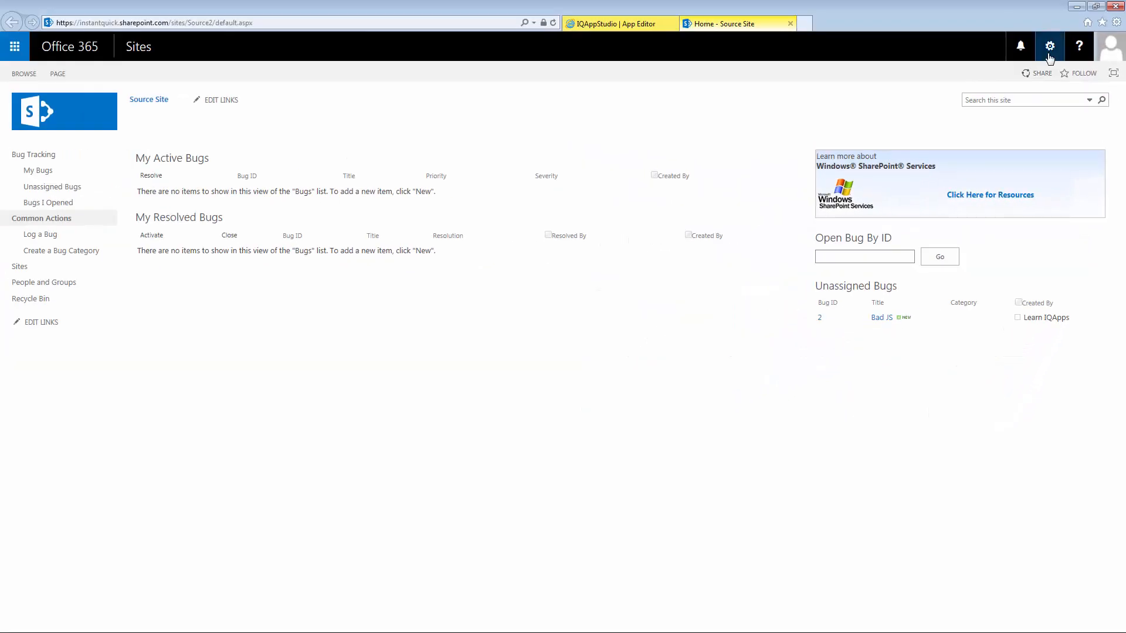
{"action": "left_click", "coordinate": [1049, 47]}
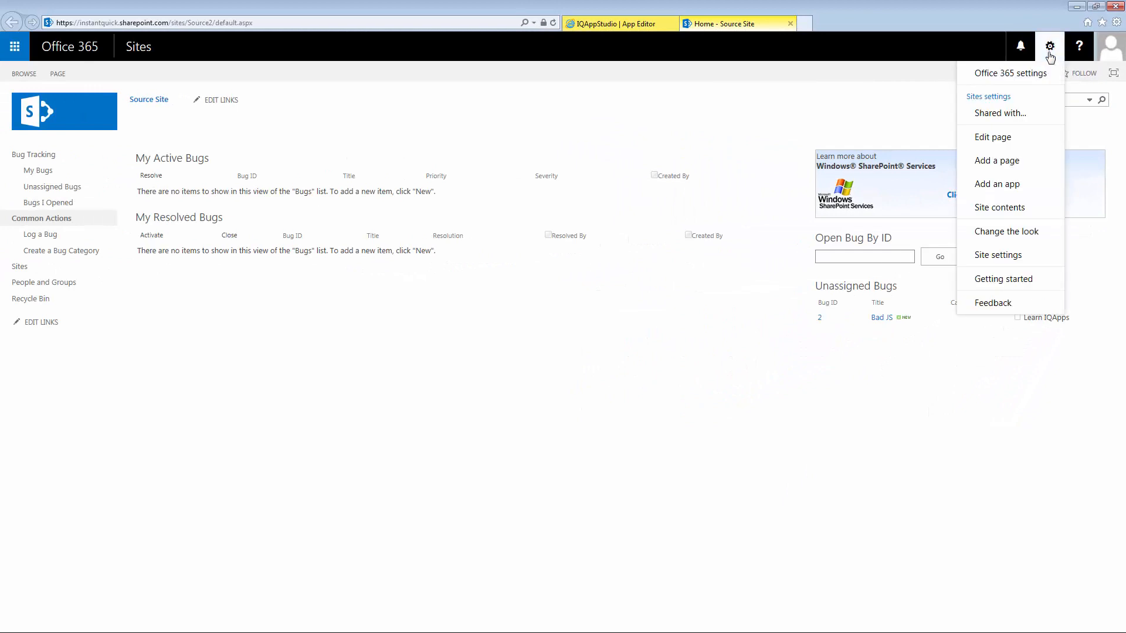
{"action": "left_click", "coordinate": [1001, 208]}
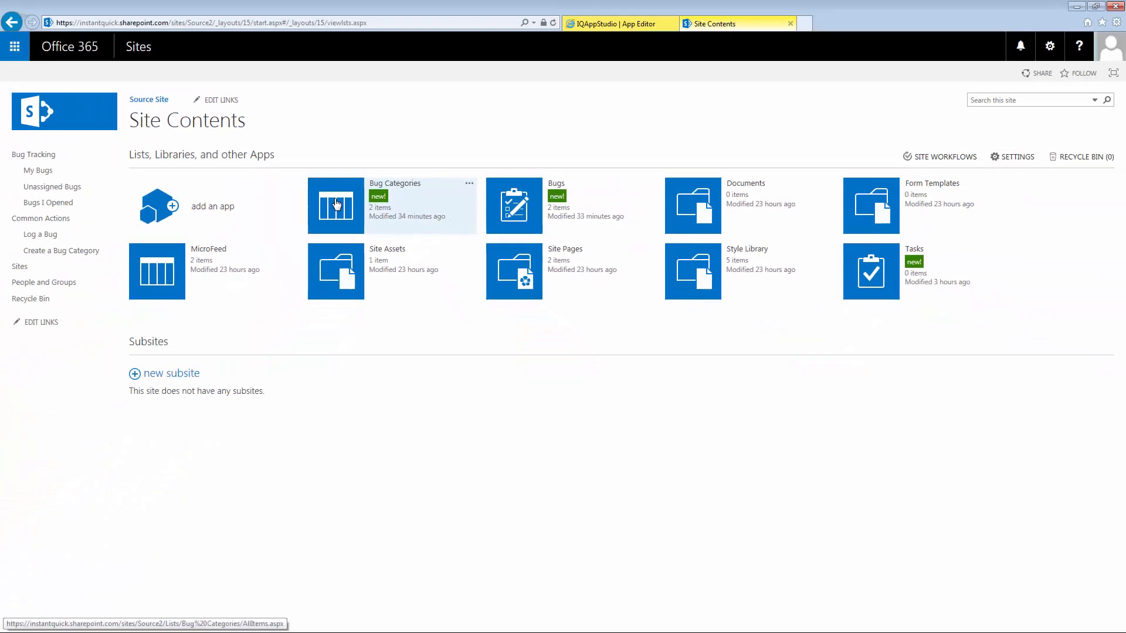
Step: Open the Bugs list, check its views, and start a new bug item
{"action": "left_click", "coordinate": [497, 212]}
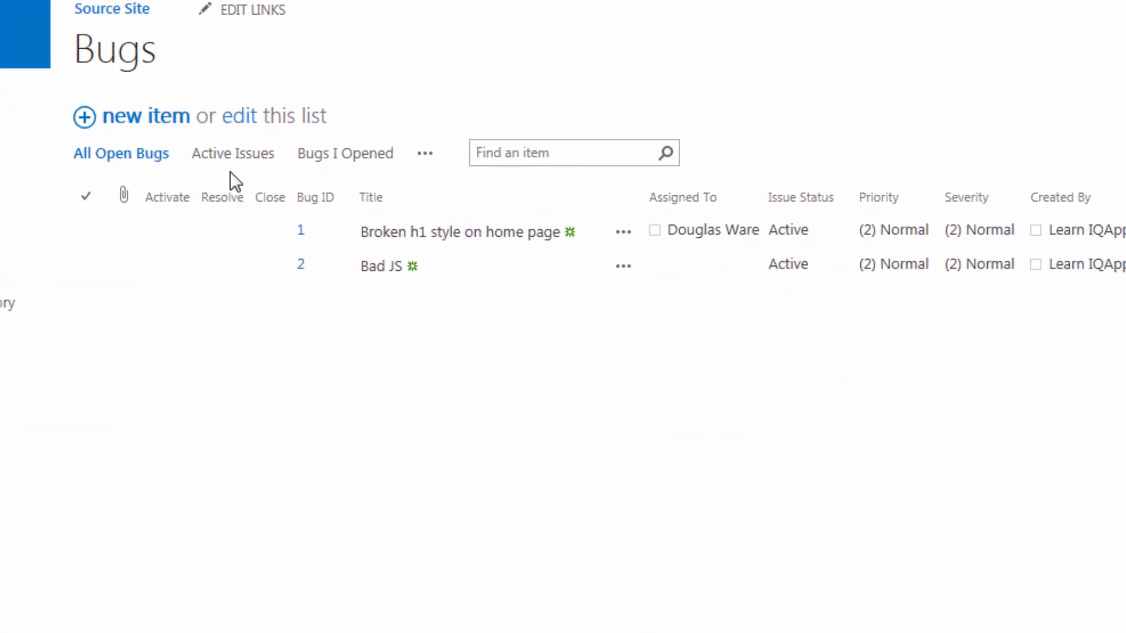
{"action": "left_click", "coordinate": [433, 165]}
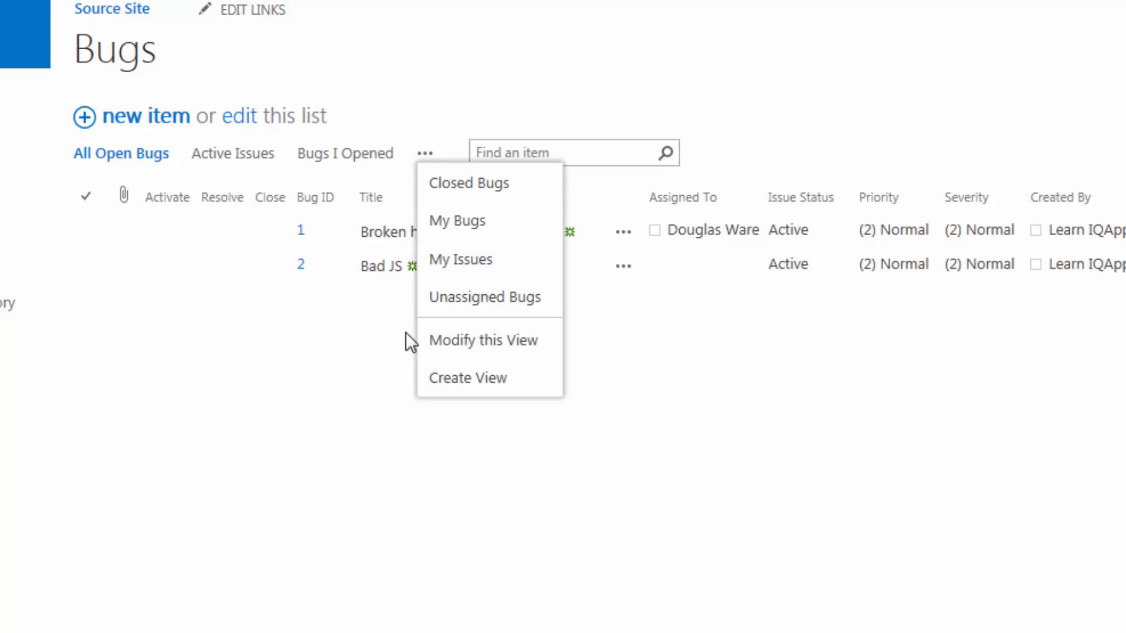
{"action": "left_click", "coordinate": [403, 494]}
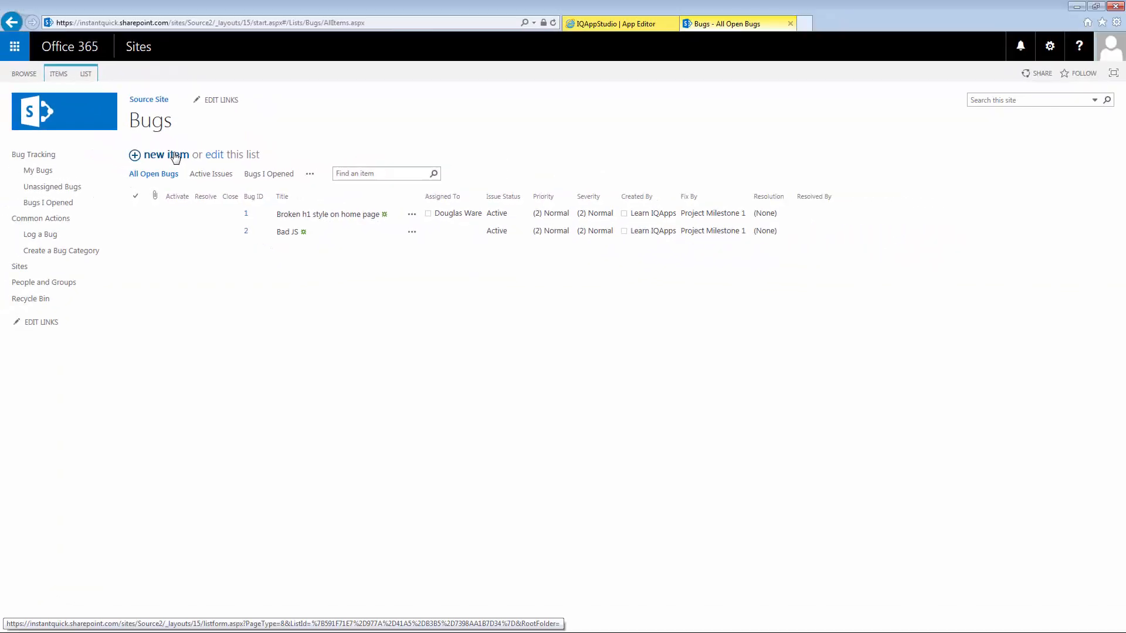
{"action": "left_click", "coordinate": [175, 157]}
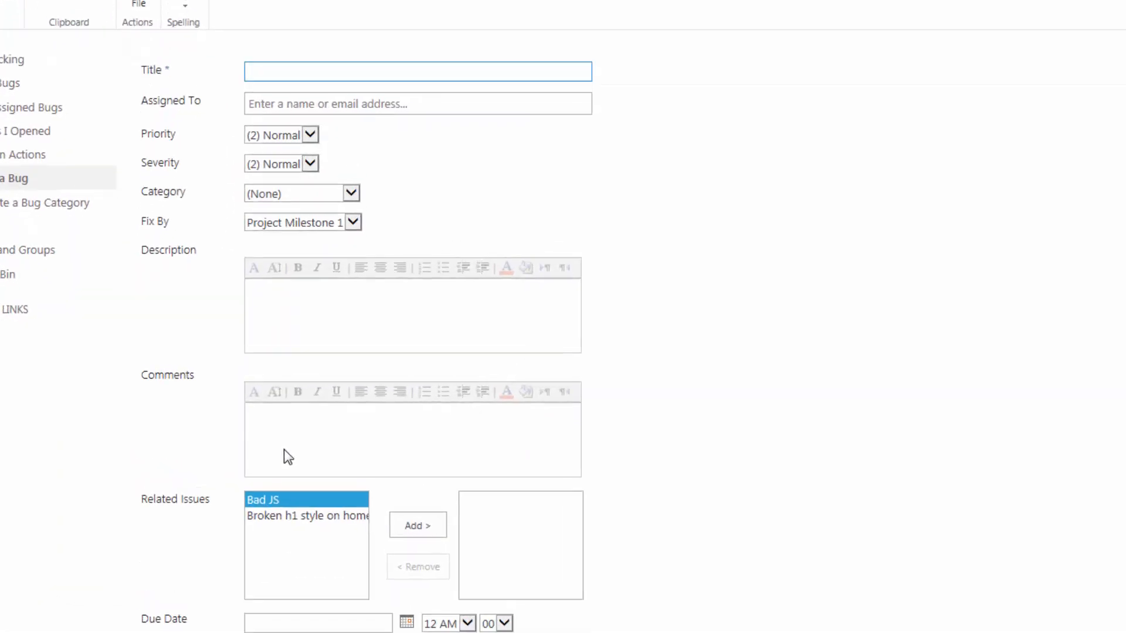
Step: Check the Category choices, view the Bug Categories list, then return to IQApp Central
{"action": "left_click", "coordinate": [350, 193]}
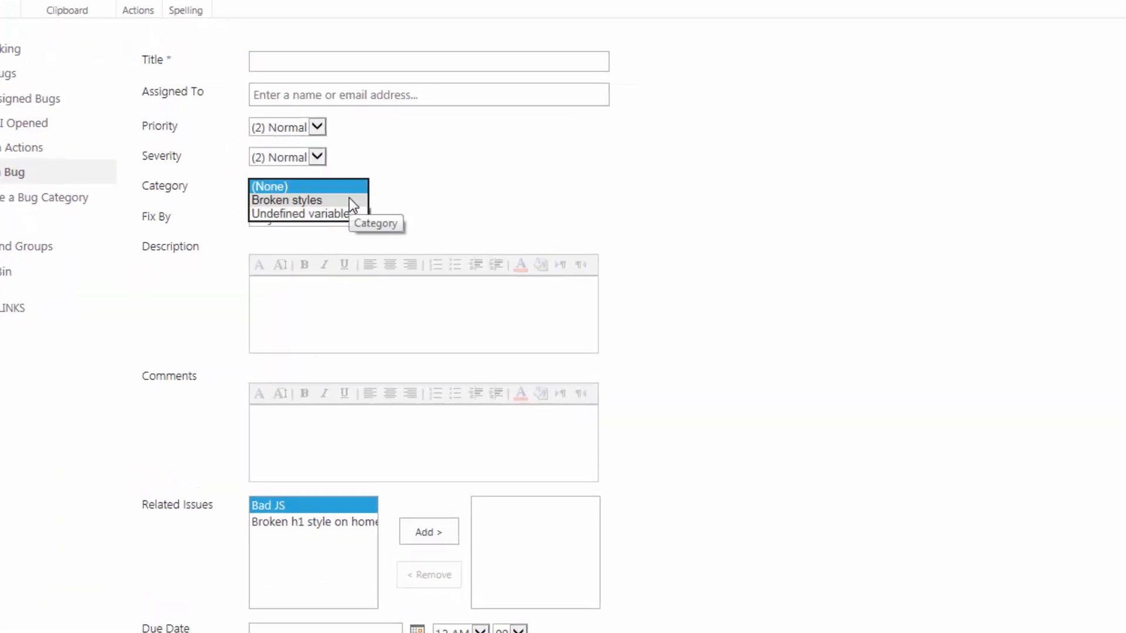
{"action": "key", "text": "Escape"}
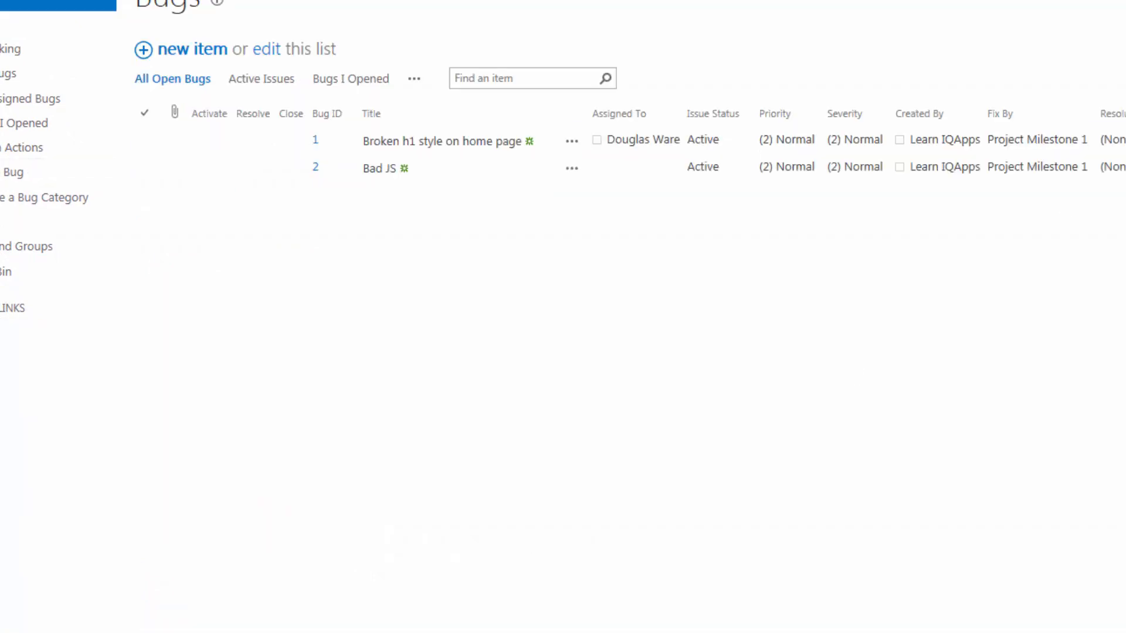
{"action": "left_click", "coordinate": [1016, 209]}
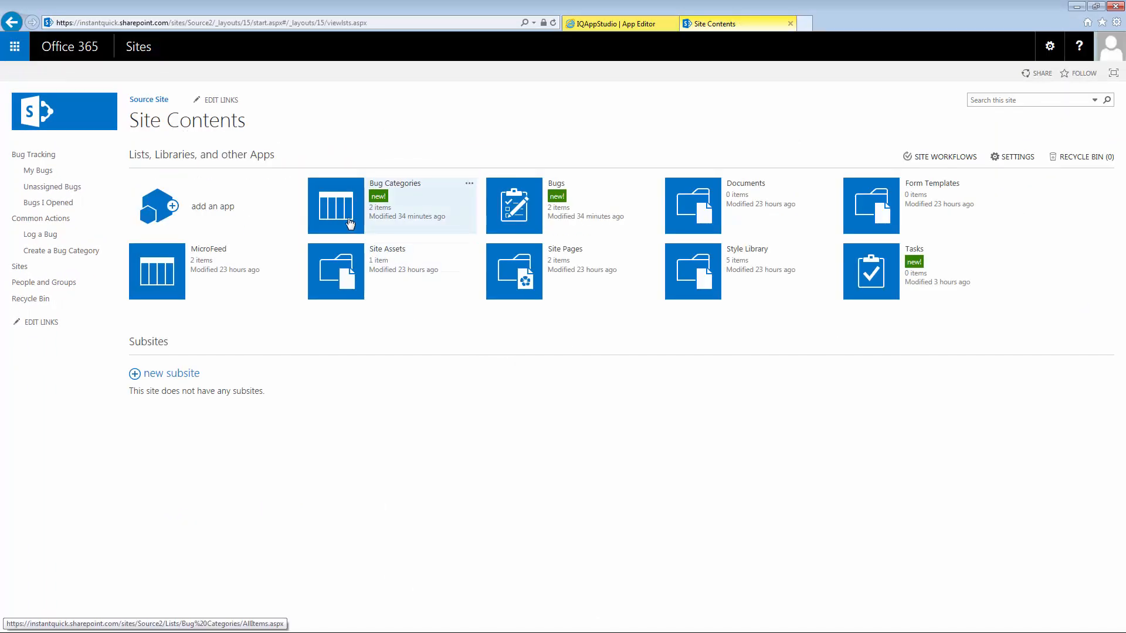
{"action": "left_click", "coordinate": [352, 226]}
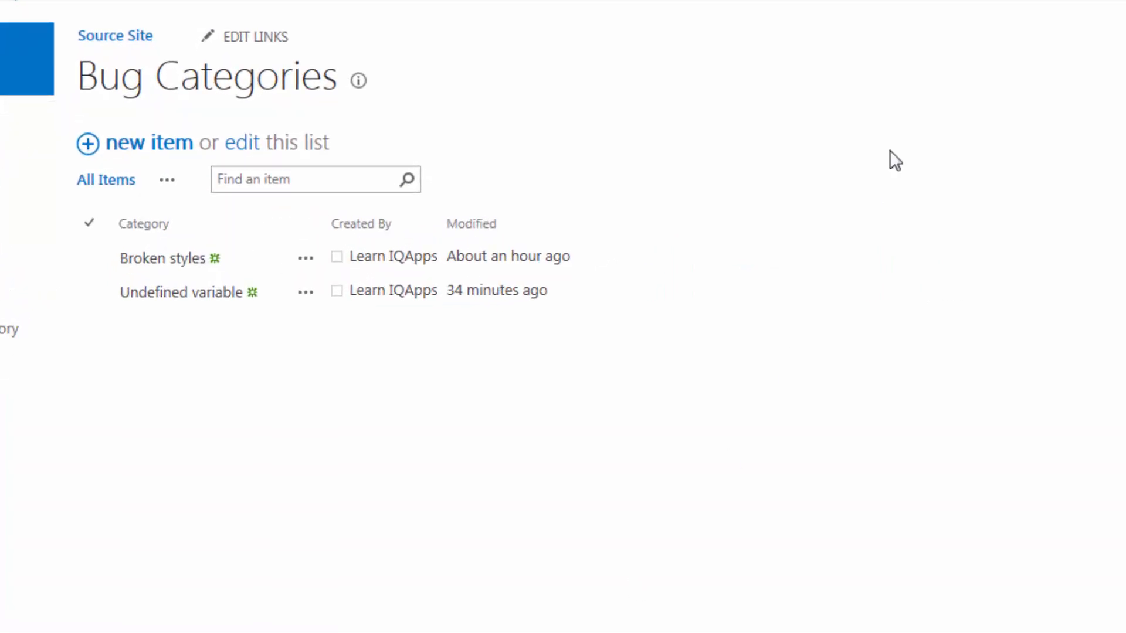
{"action": "left_click", "coordinate": [617, 23]}
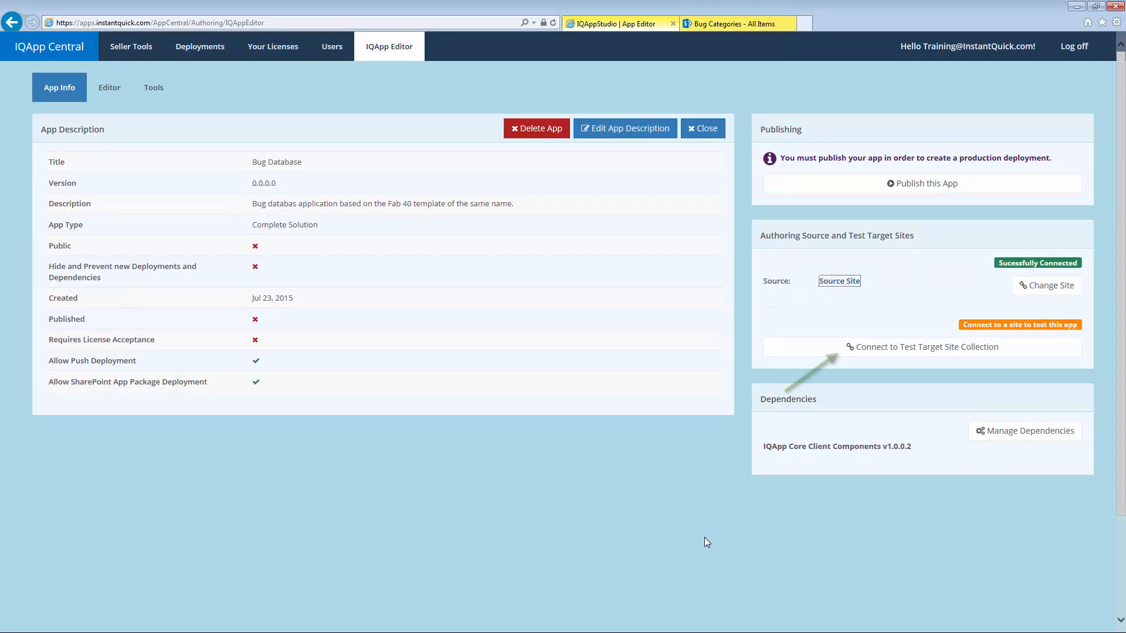
Step: Choose the InstantQuick SharePoint tenancy and enter /sites/target2 as the target site URL
{"action": "left_click", "coordinate": [930, 354]}
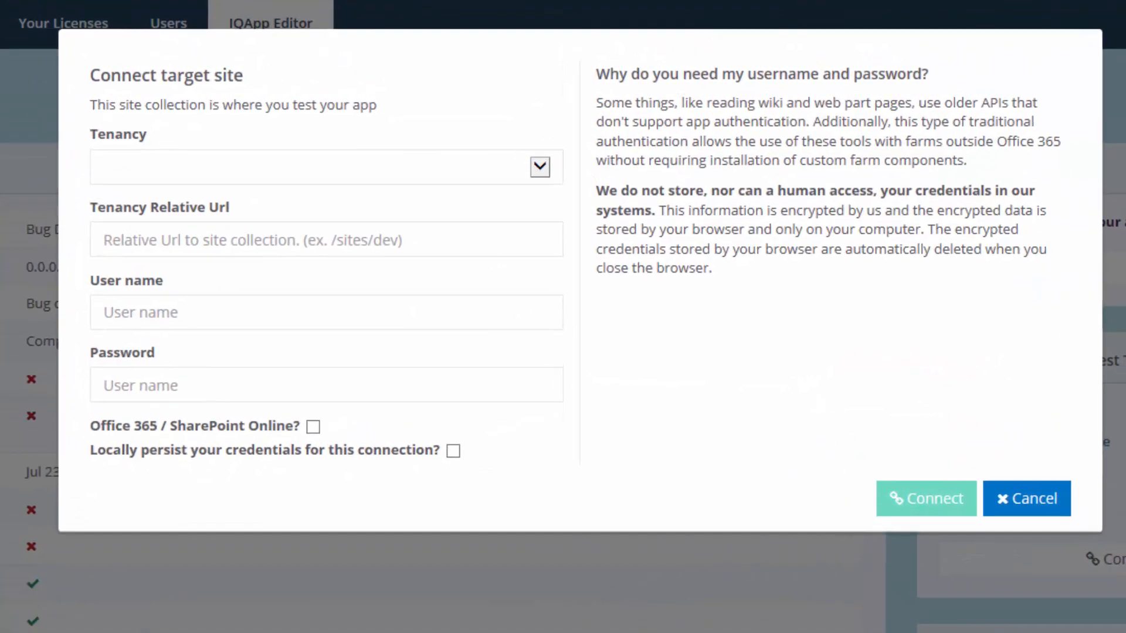
{"action": "left_click", "coordinate": [531, 172]}
{"action": "left_click", "coordinate": [414, 187]}
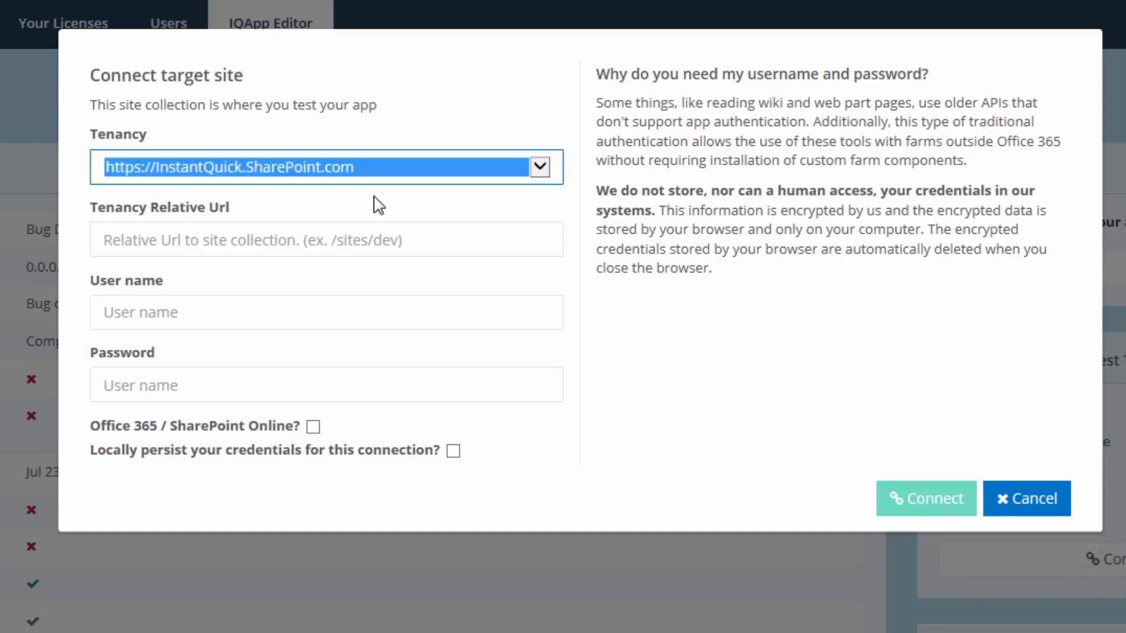
{"action": "left_click", "coordinate": [349, 242]}
{"action": "type", "text": "/"}
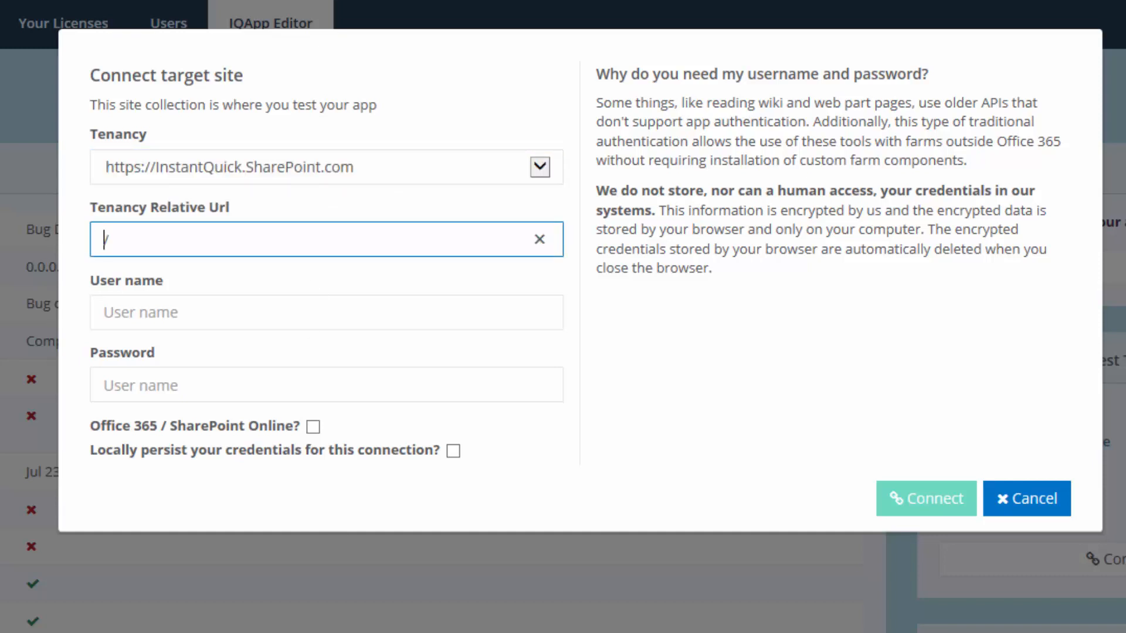
{"action": "type", "text": "sites/target"}
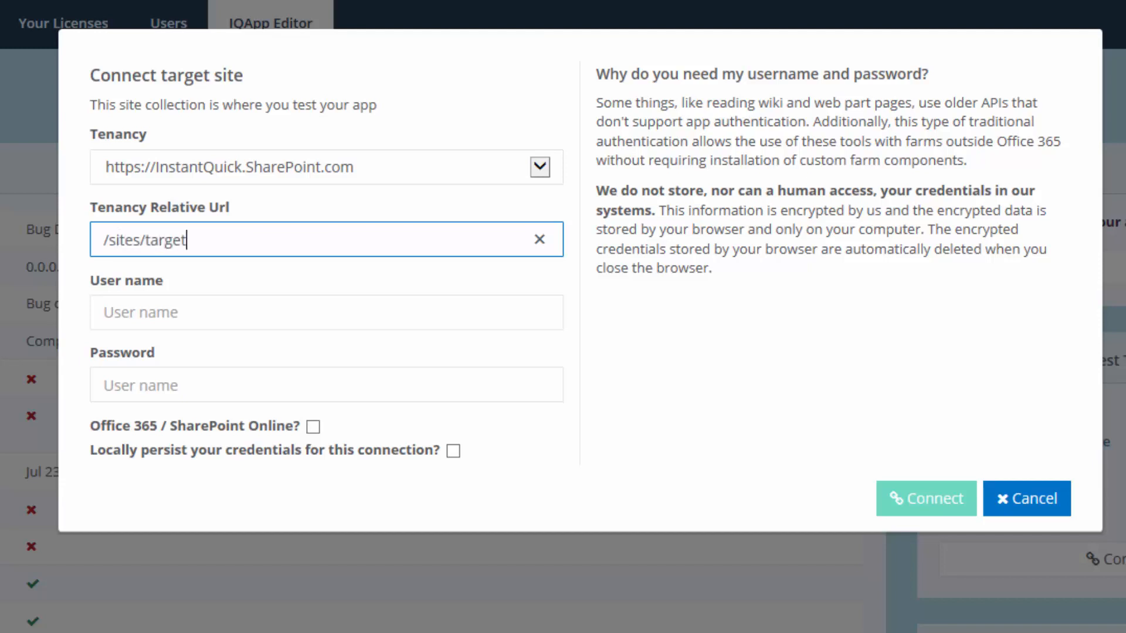
{"action": "type", "text": "2"}
Step: Enter the account user name and password, mark it SharePoint Online, connect, and open the target site
{"action": "key", "text": "Tab"}
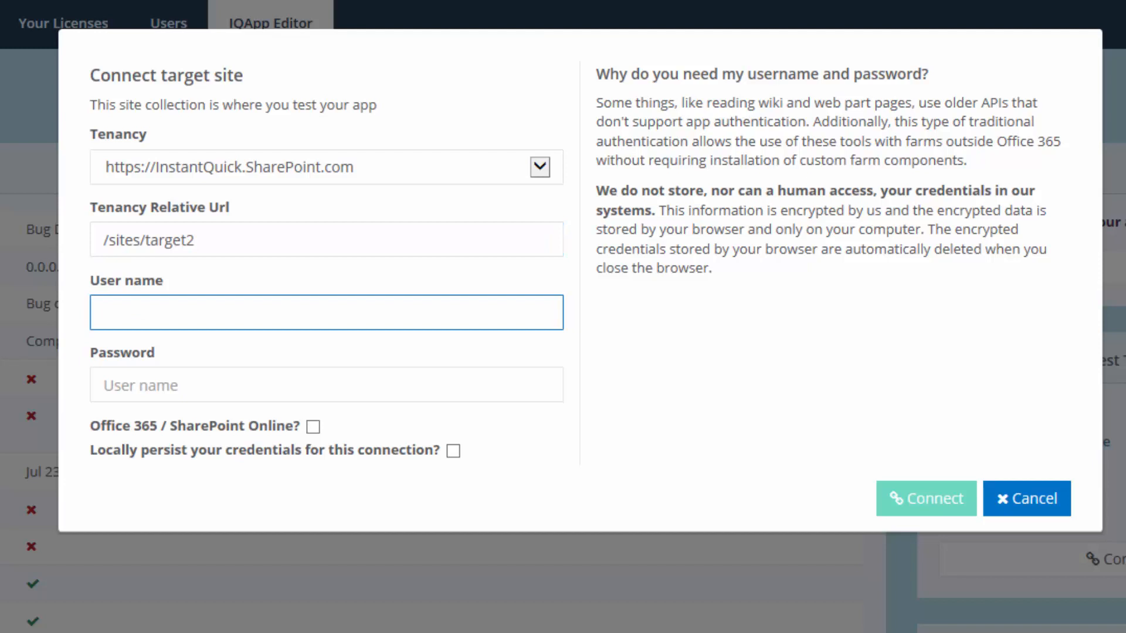
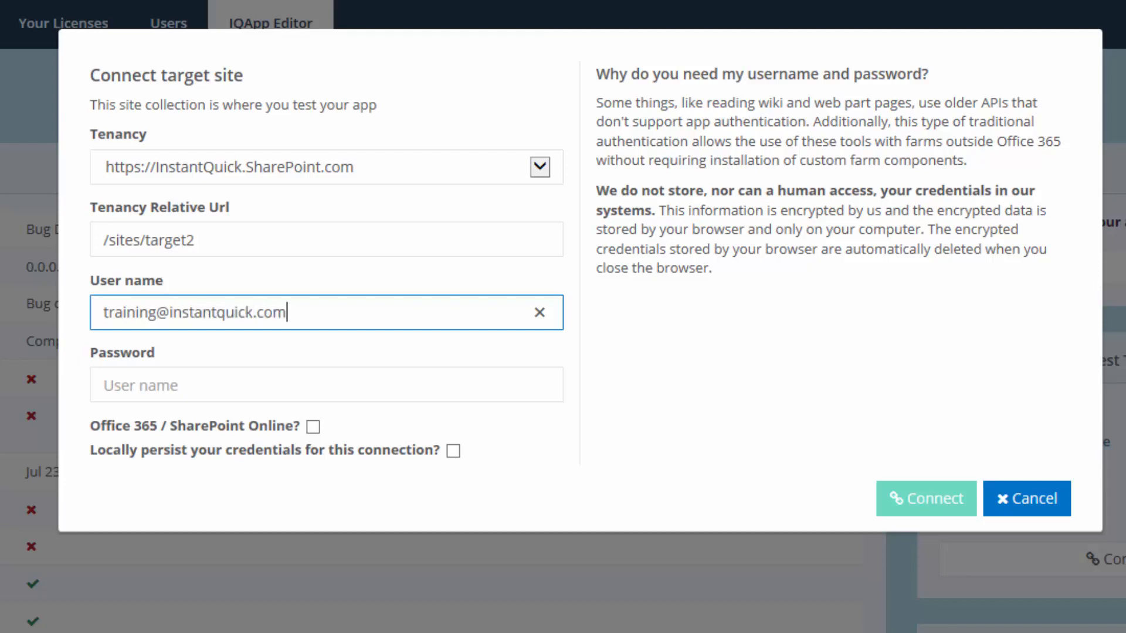
{"action": "key", "text": "Tab"}
{"action": "key", "text": "ctrl+v"}
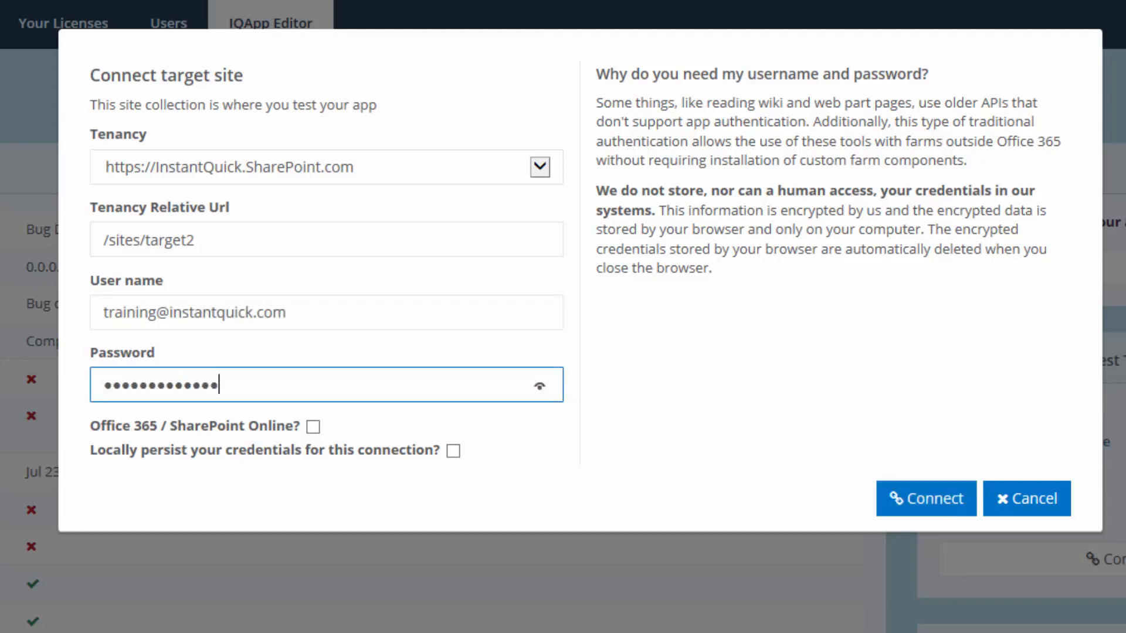
{"action": "key", "text": "Tab"}
{"action": "key", "text": "space"}
{"action": "key", "text": "Tab"}
{"action": "key", "text": "space"}
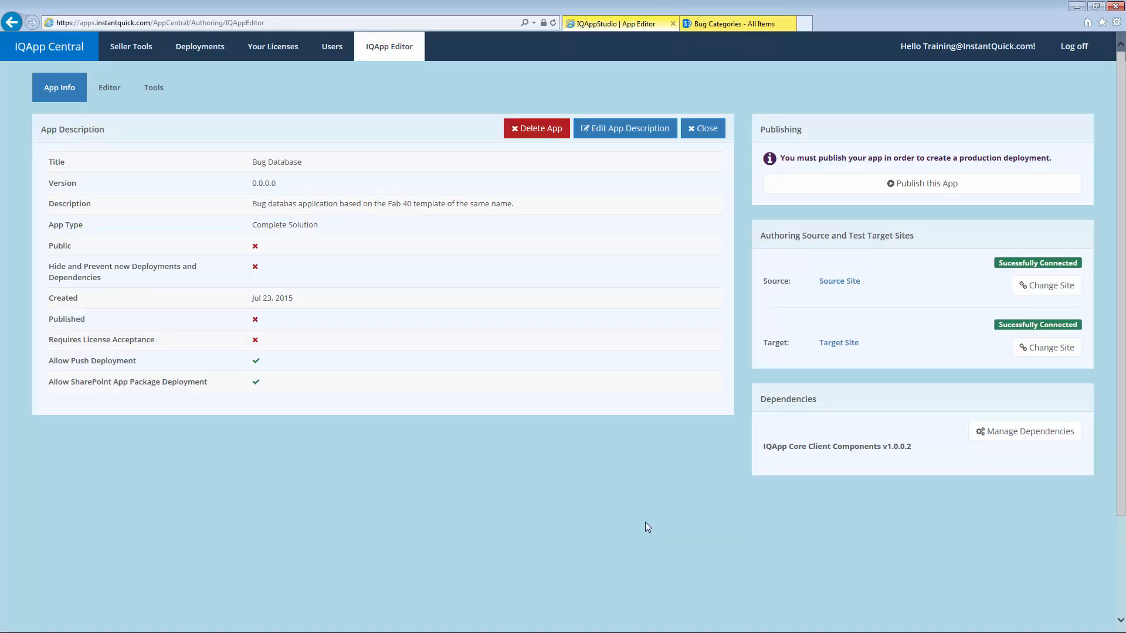
{"action": "left_click", "coordinate": [851, 345]}
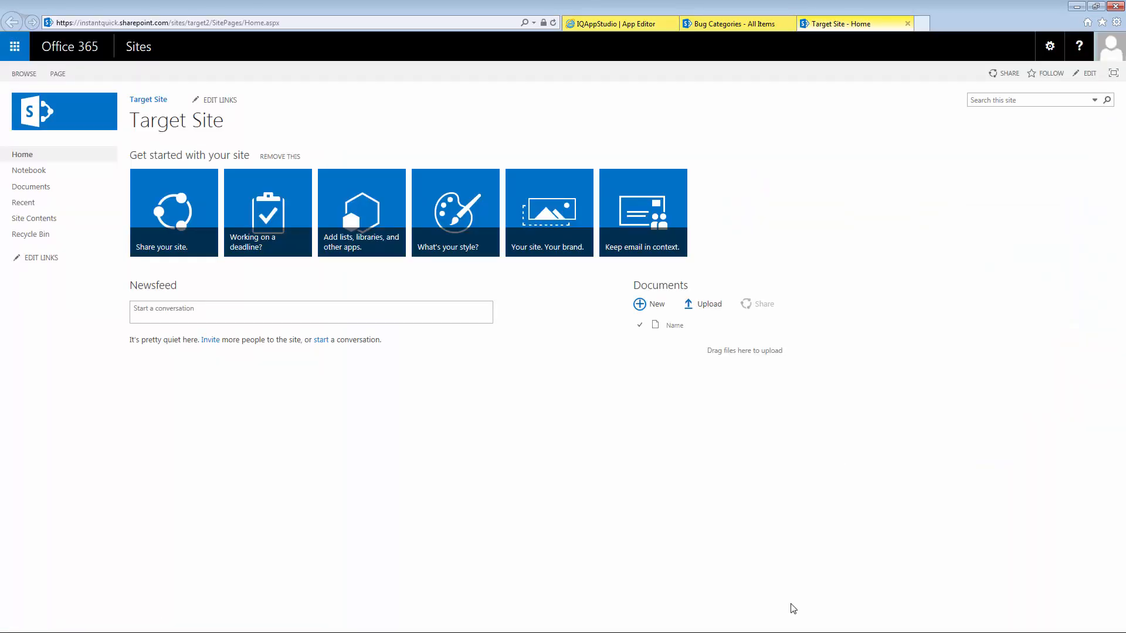
Step: View the target site's Site Contents, confirming no bug lists, and return to the app editor
{"action": "left_click", "coordinate": [77, 219]}
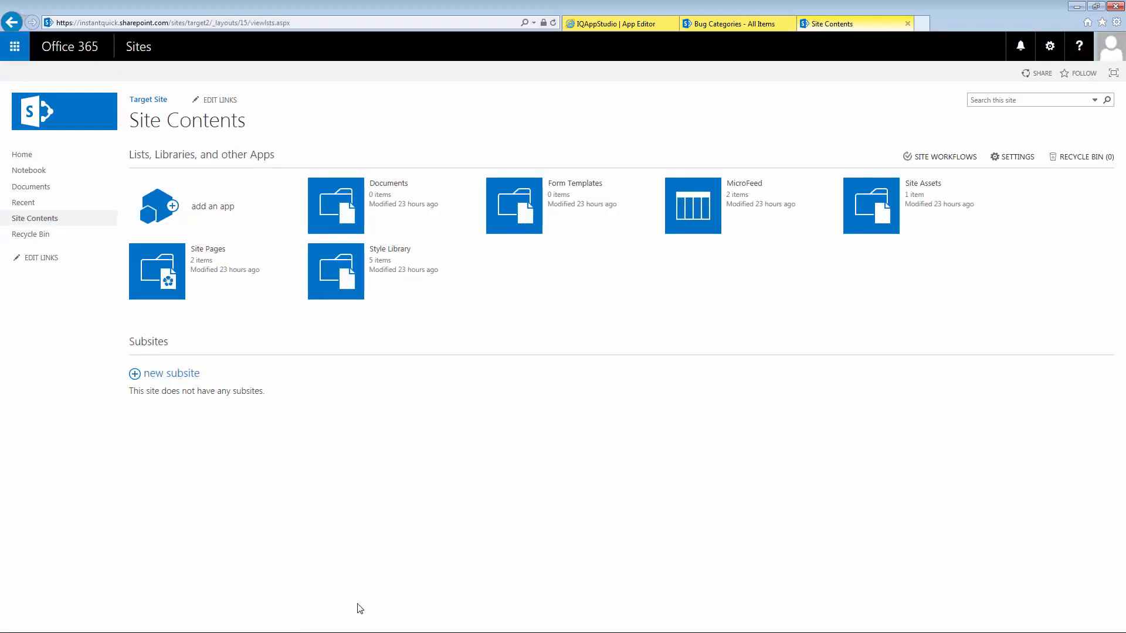
{"action": "left_click", "coordinate": [592, 23]}
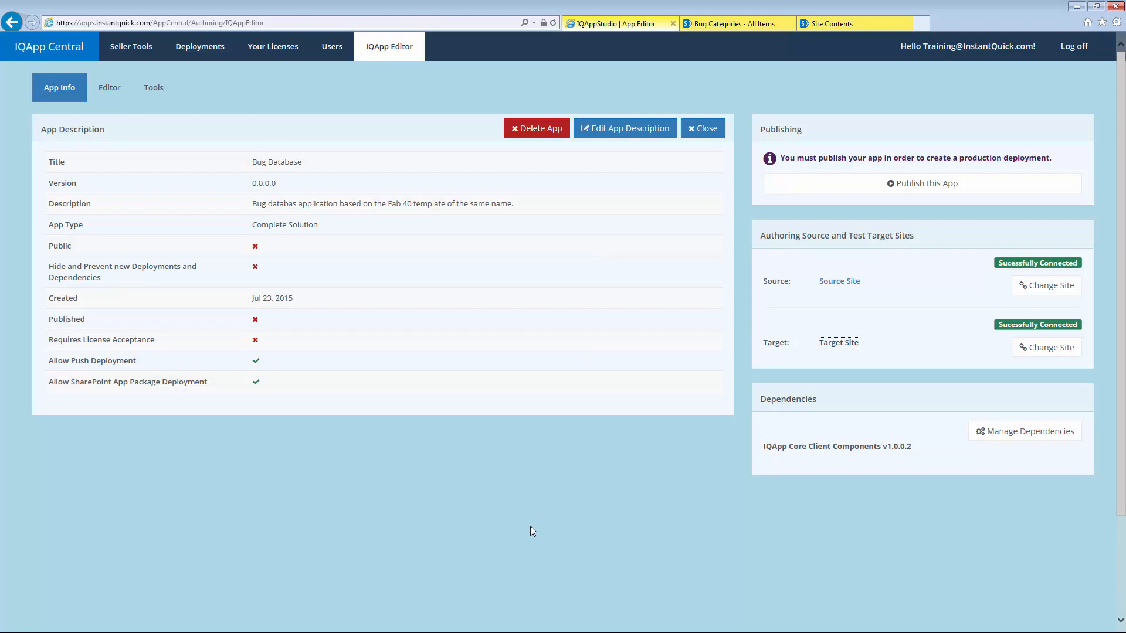
Step: Open the Fields, types, and lists tool, view the app's Lists, and browse the source site's lists
{"action": "left_click", "coordinate": [112, 91]}
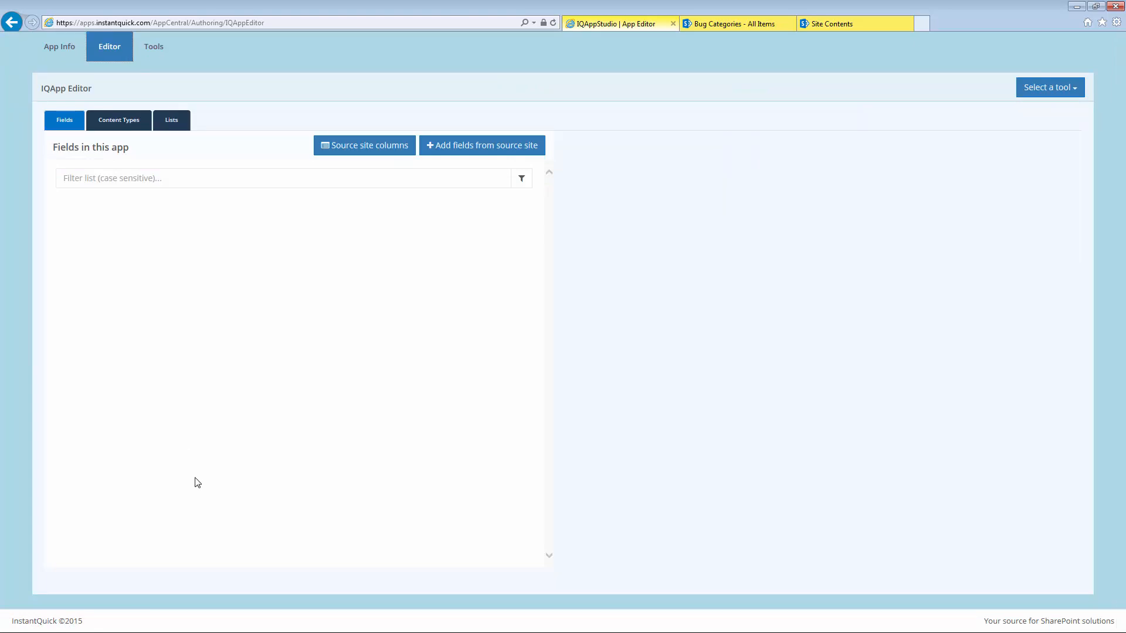
{"action": "left_click", "coordinate": [1033, 88]}
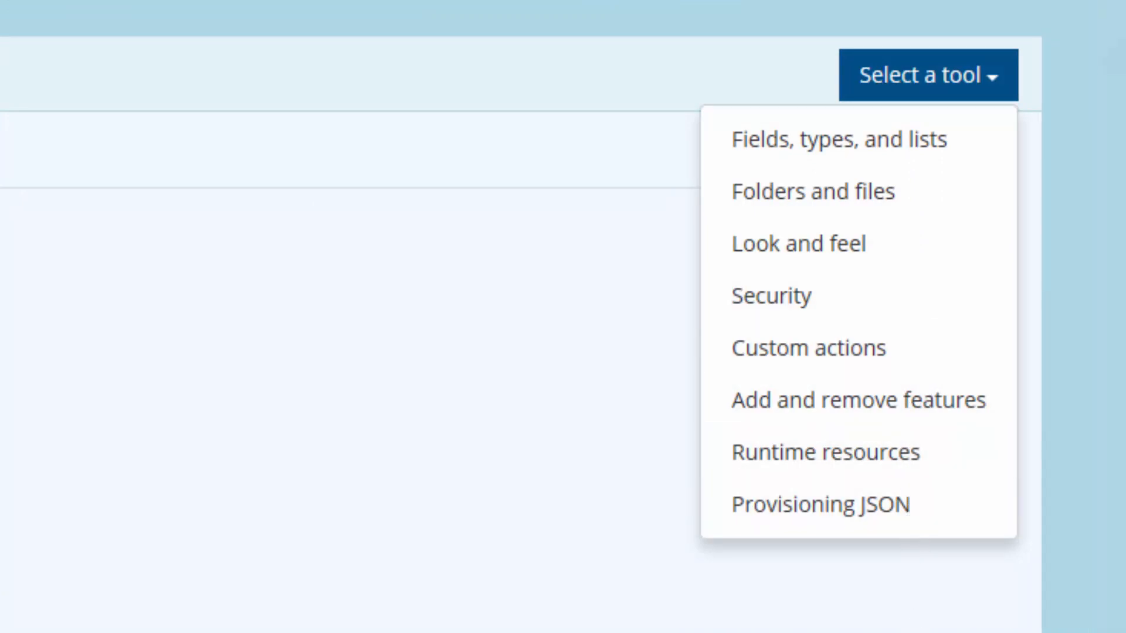
{"action": "left_click", "coordinate": [906, 632]}
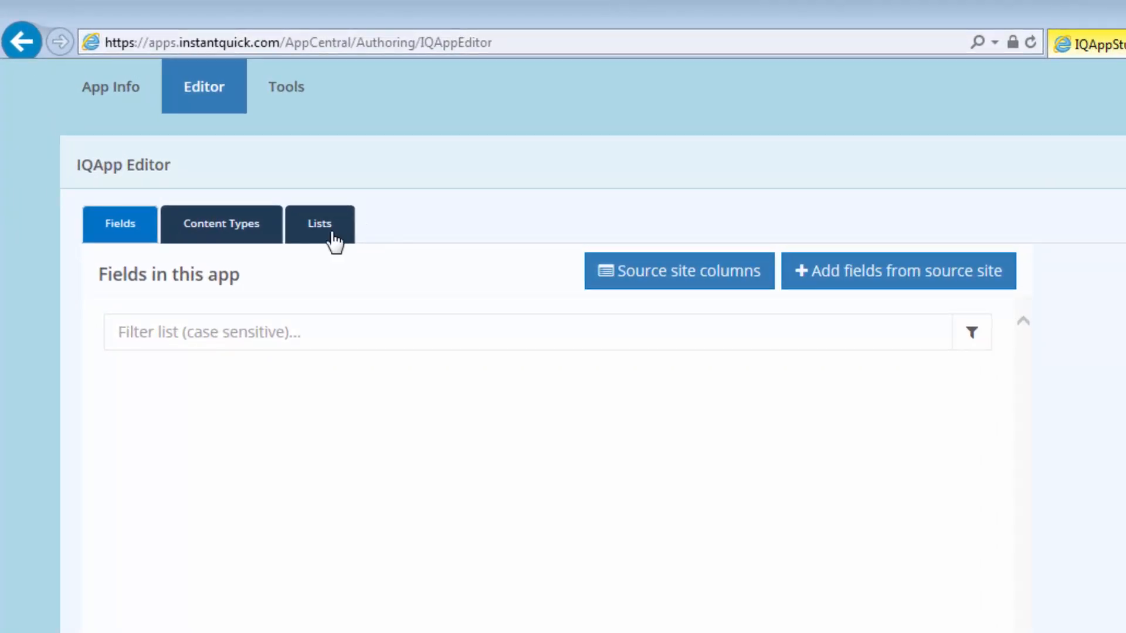
{"action": "left_click", "coordinate": [332, 237]}
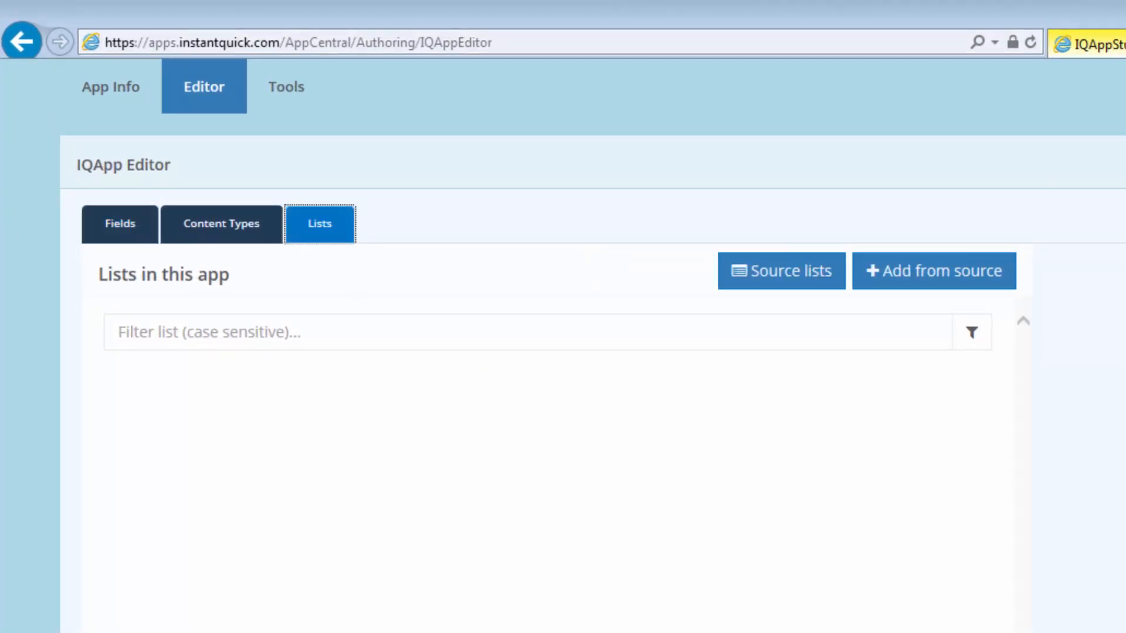
{"action": "left_click", "coordinate": [958, 289]}
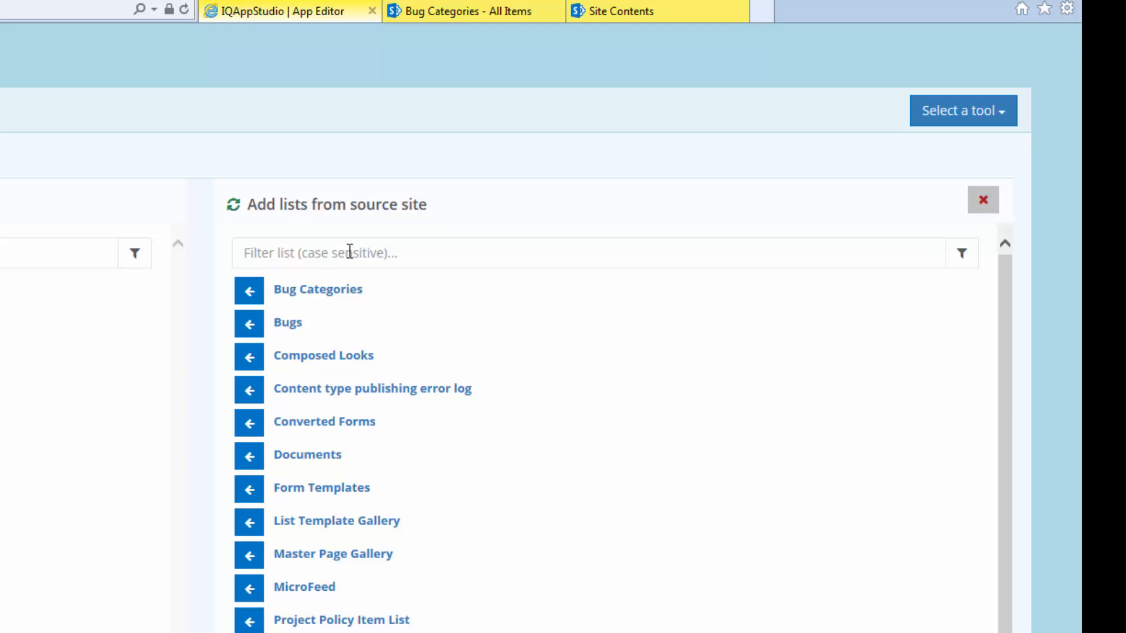
Step: Add the Bug Categories and Bugs lists from the source site, then close the panel
{"action": "left_click", "coordinate": [252, 290]}
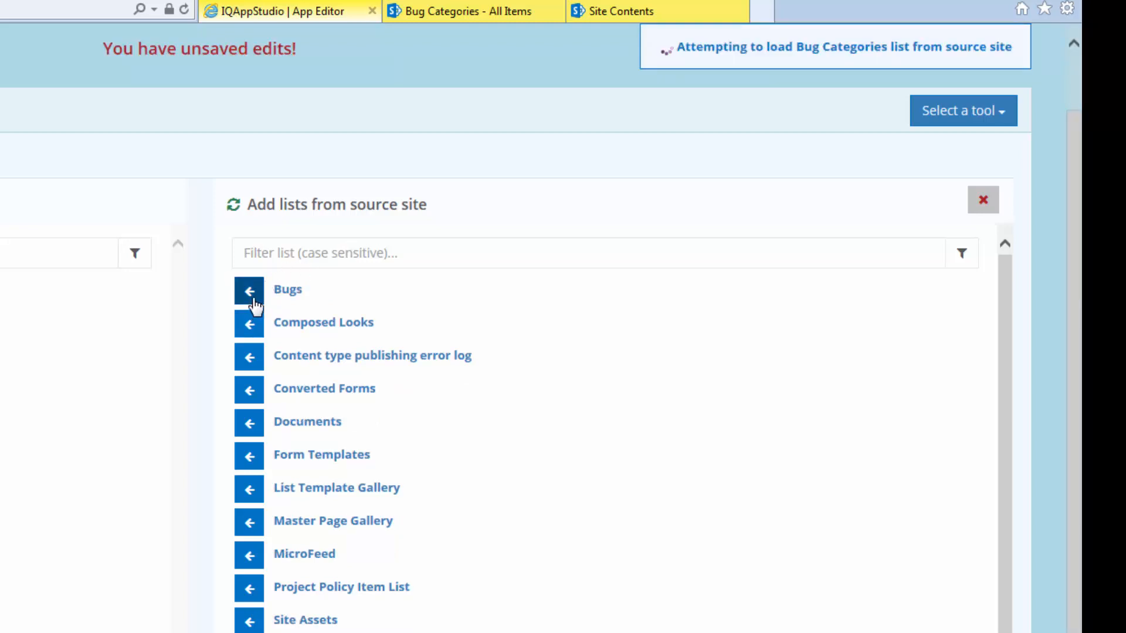
{"action": "left_click", "coordinate": [251, 298]}
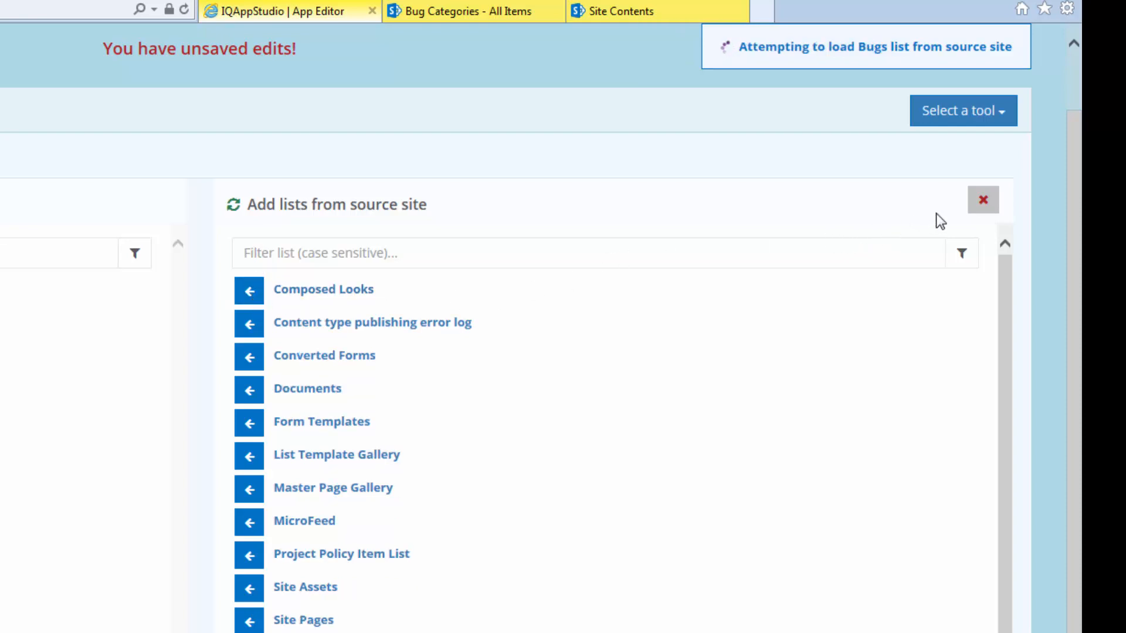
{"action": "left_click", "coordinate": [984, 200]}
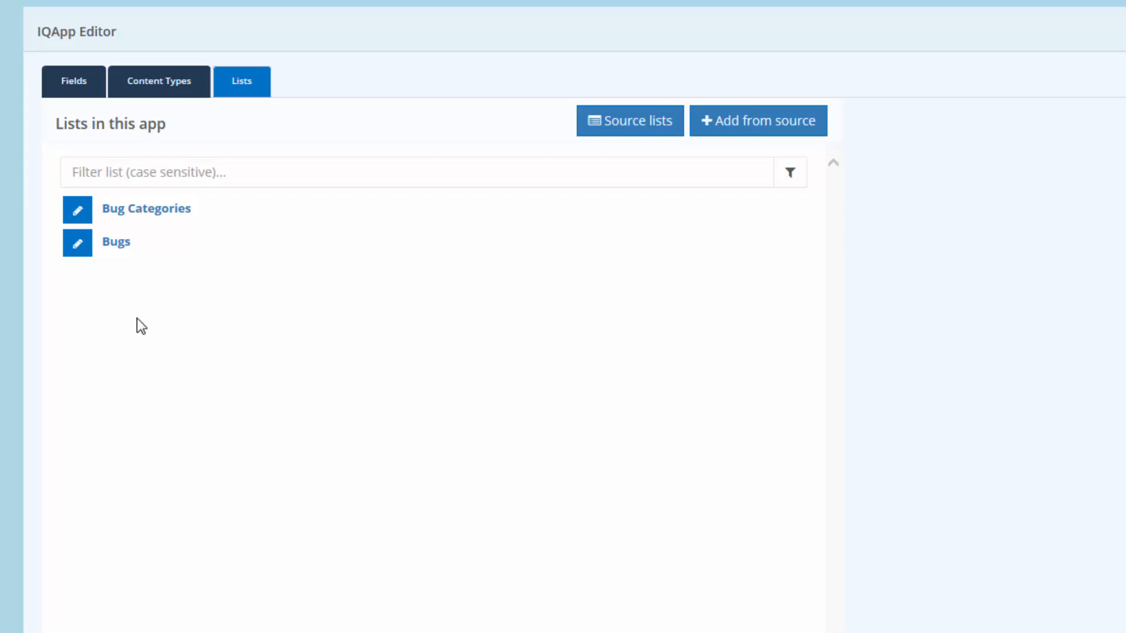
Step: Inspect the Bugs list's Fields, Views and Raw JSON, then add and open the Bug content type
{"action": "left_click", "coordinate": [86, 251]}
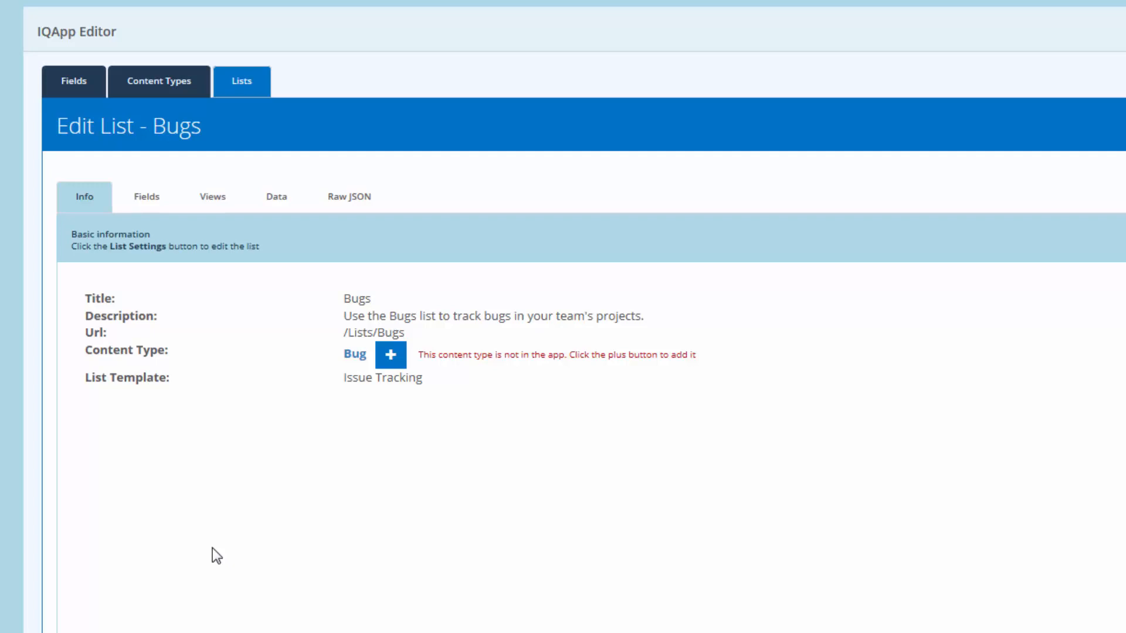
{"action": "left_click", "coordinate": [147, 198]}
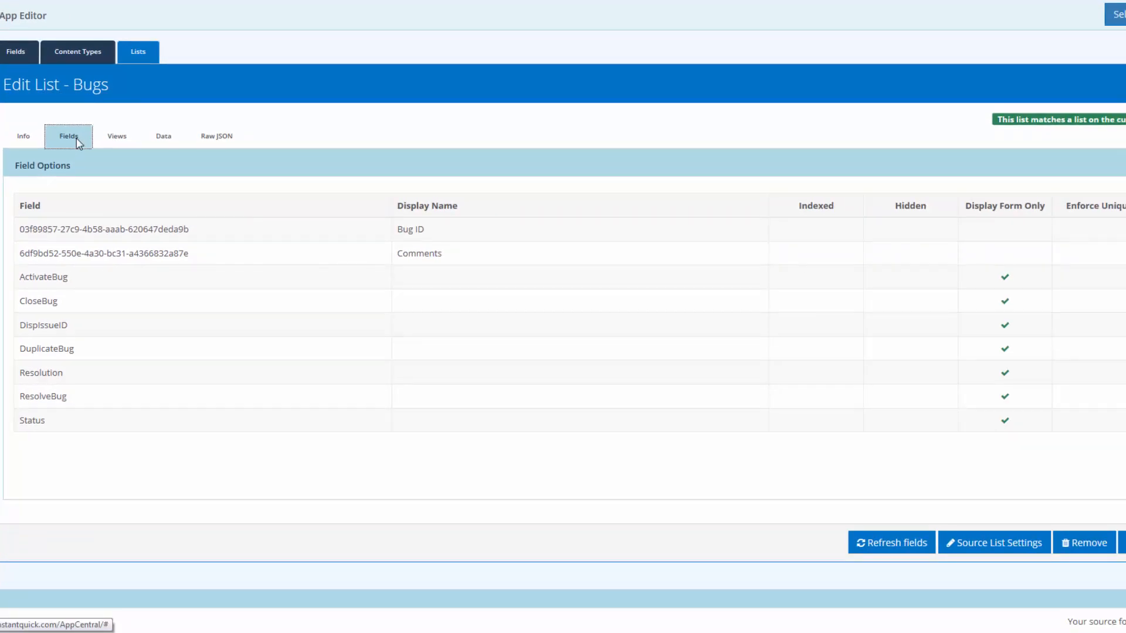
{"action": "left_click", "coordinate": [117, 141]}
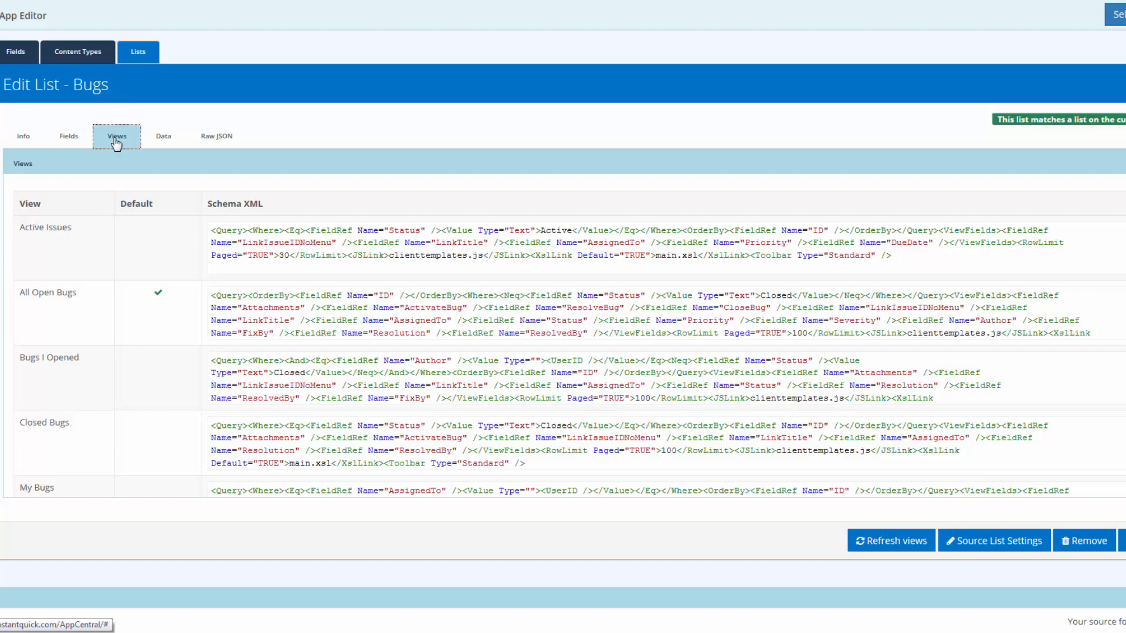
{"action": "left_click", "coordinate": [219, 140]}
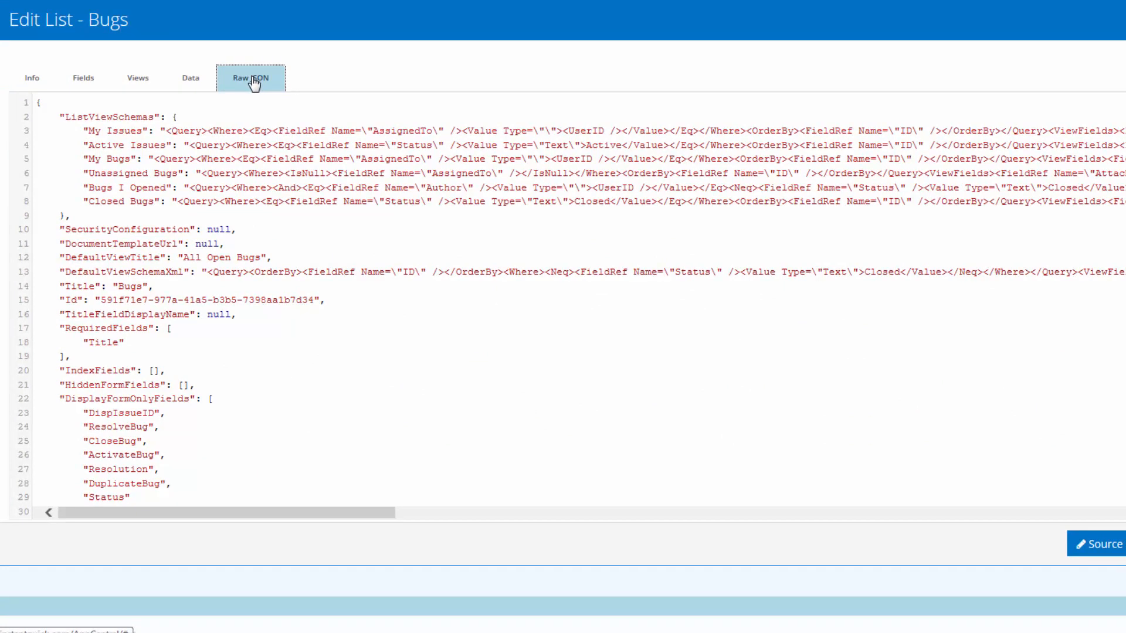
{"action": "left_click", "coordinate": [42, 87]}
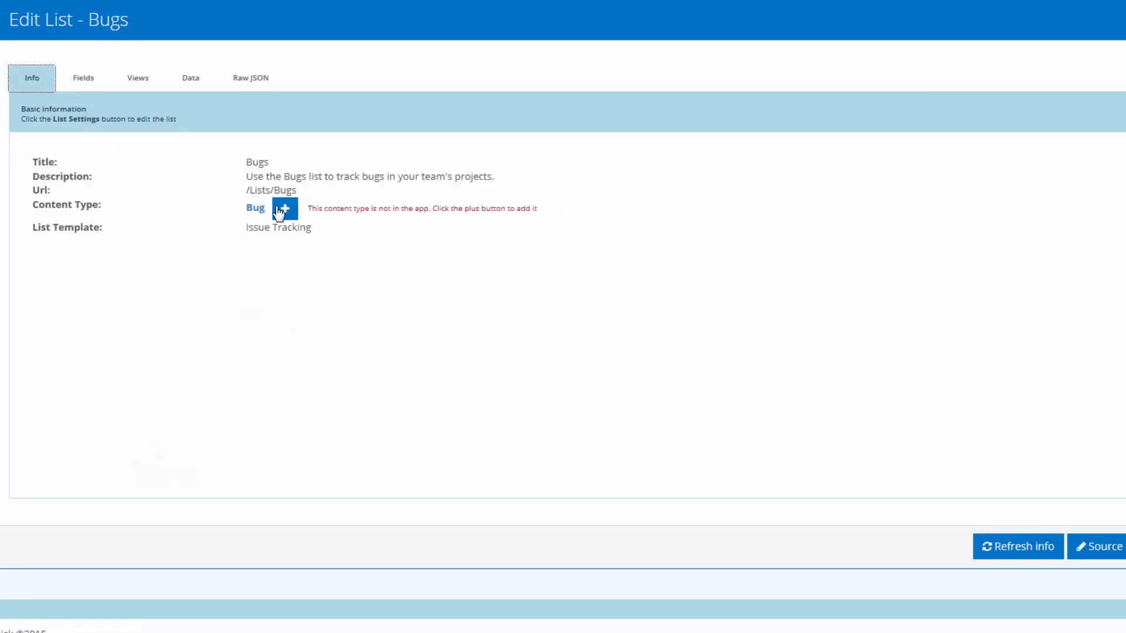
{"action": "left_click", "coordinate": [285, 209]}
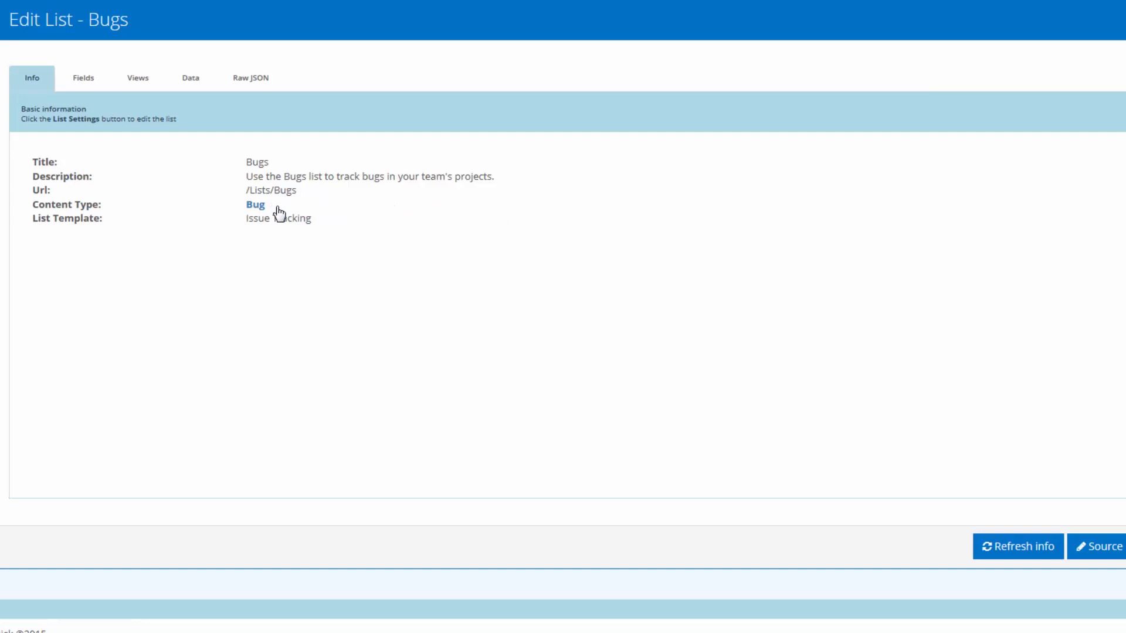
{"action": "left_click", "coordinate": [258, 209]}
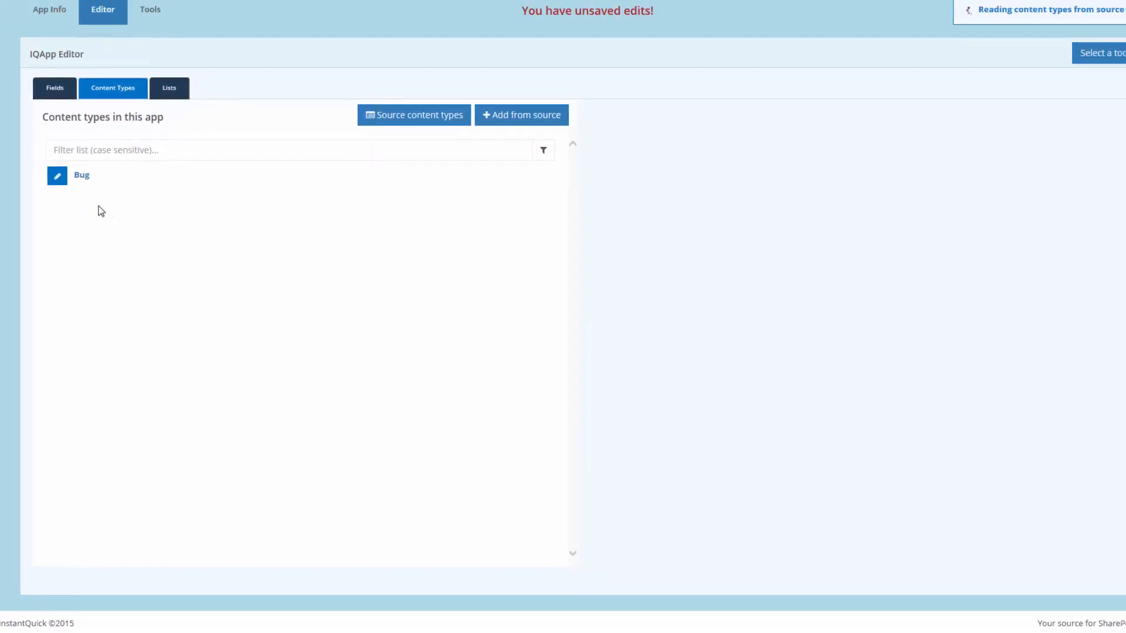
Step: Show the Bug content type's fields and add DispIssueID, ResolveBug, CloseBug, ActivateBug and Severity
{"action": "left_click", "coordinate": [57, 176]}
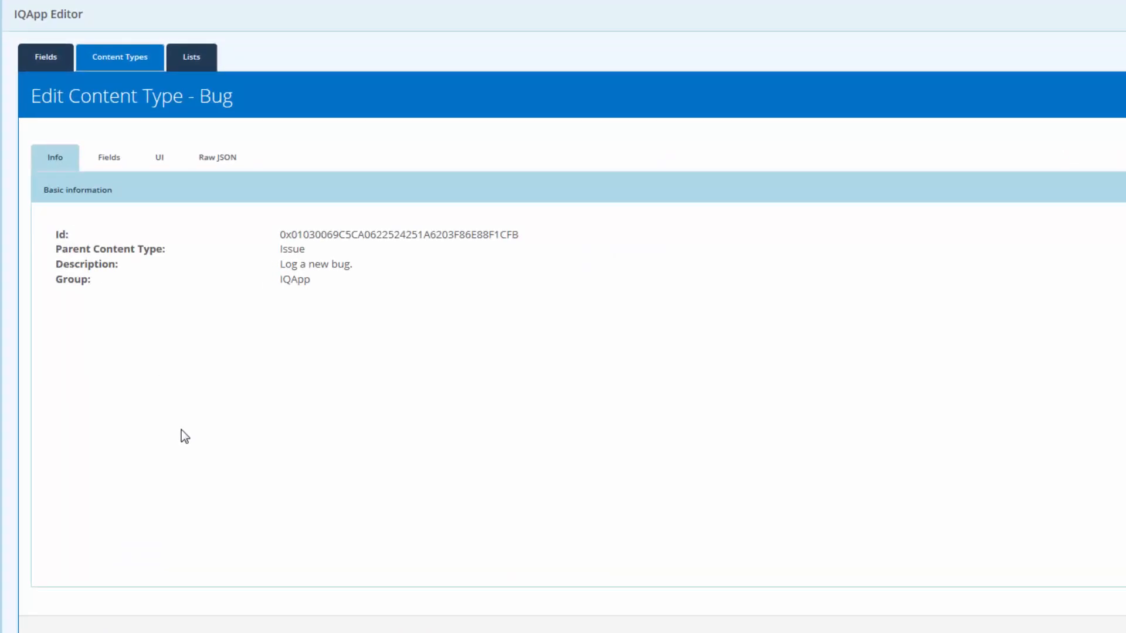
{"action": "left_click", "coordinate": [105, 167]}
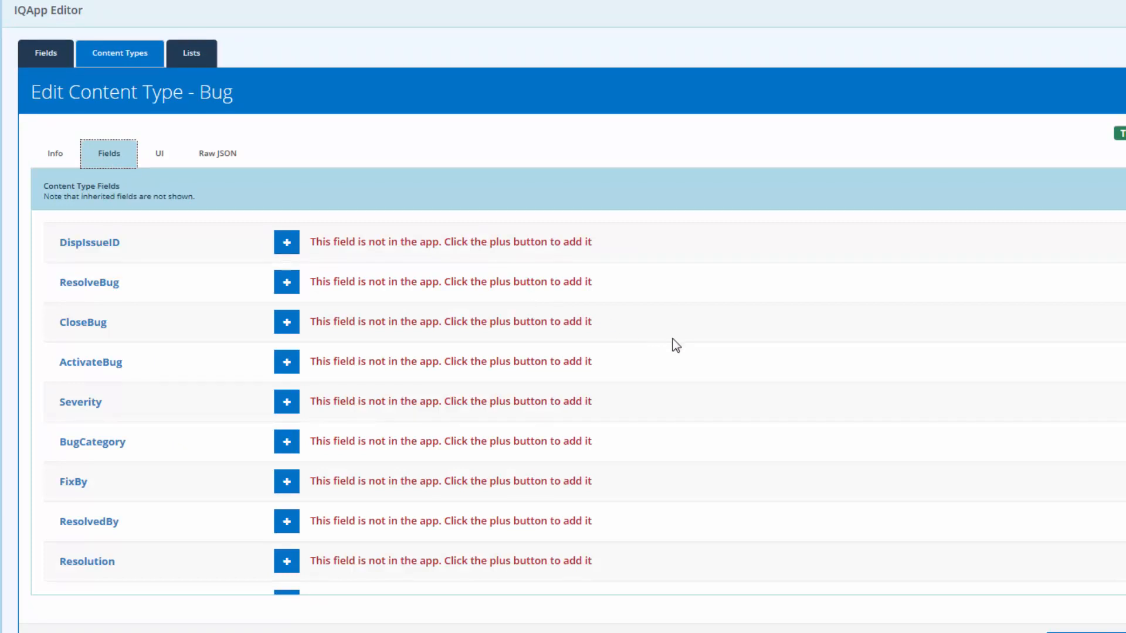
{"action": "left_click", "coordinate": [287, 249]}
{"action": "left_click", "coordinate": [286, 283]}
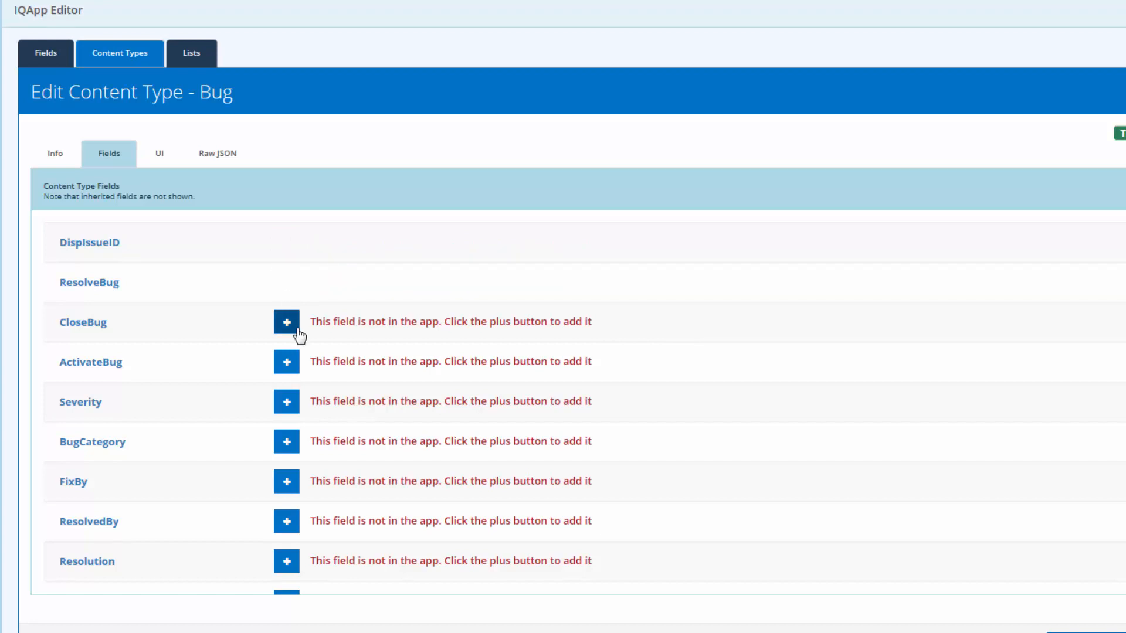
{"action": "left_click", "coordinate": [291, 322]}
{"action": "left_click", "coordinate": [291, 358]}
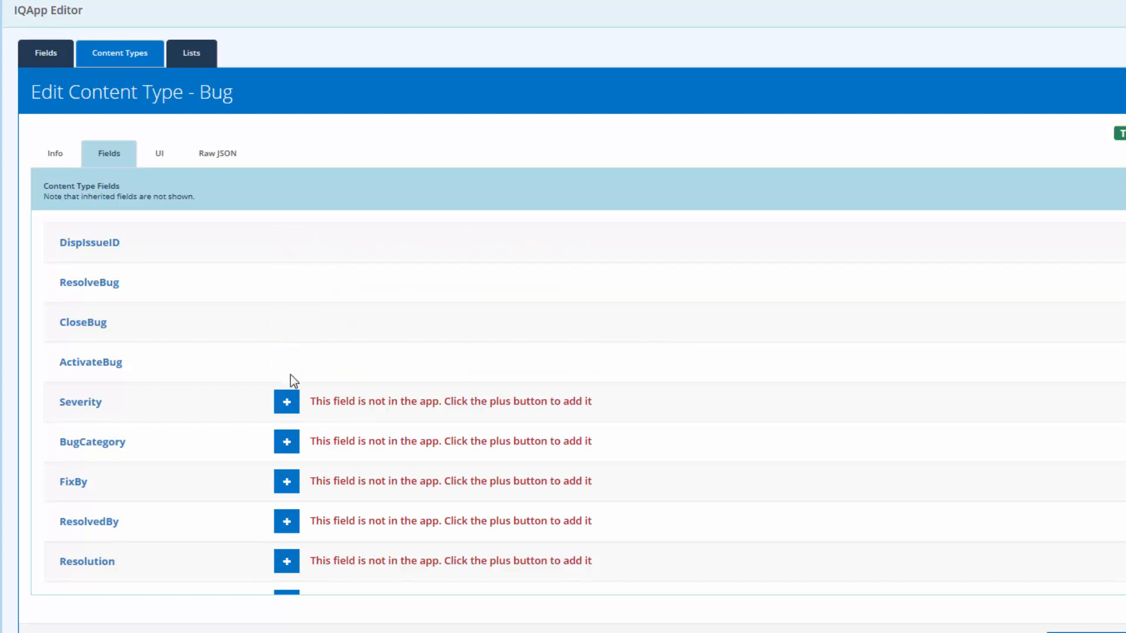
{"action": "left_click", "coordinate": [290, 400]}
Step: Add BugCategory, FixBy, ResolvedBy, Resolution and DuplicateBug, then close the content type editor
{"action": "left_click", "coordinate": [287, 441]}
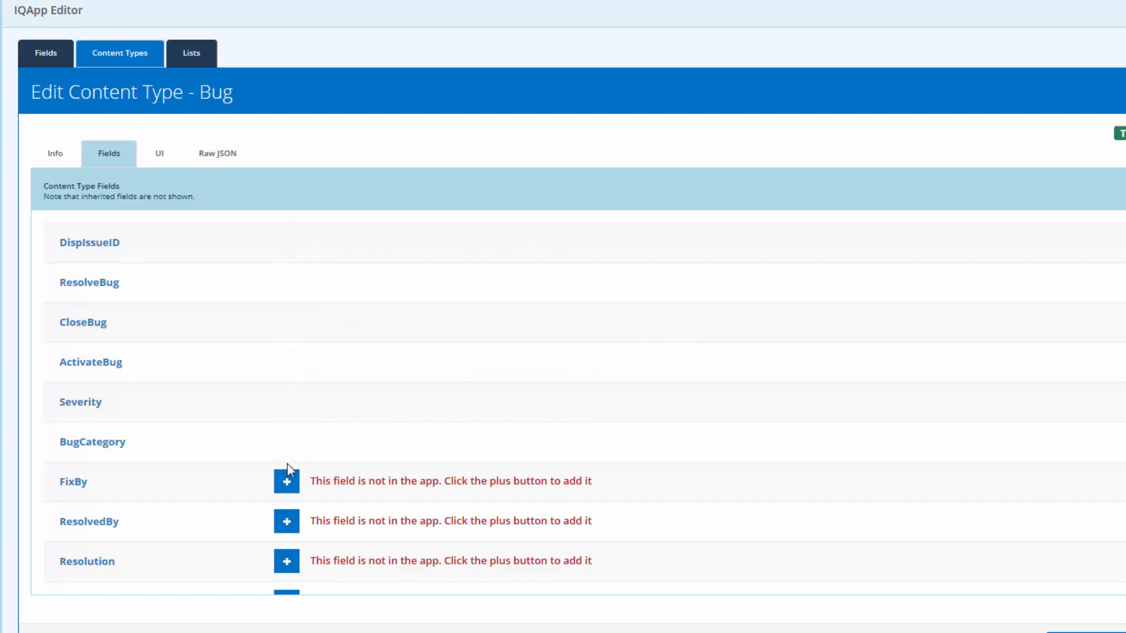
{"action": "left_click", "coordinate": [287, 481]}
{"action": "left_click", "coordinate": [287, 521]}
{"action": "scroll", "coordinate": [288, 517], "scroll_direction": "down", "scroll_amount": 1}
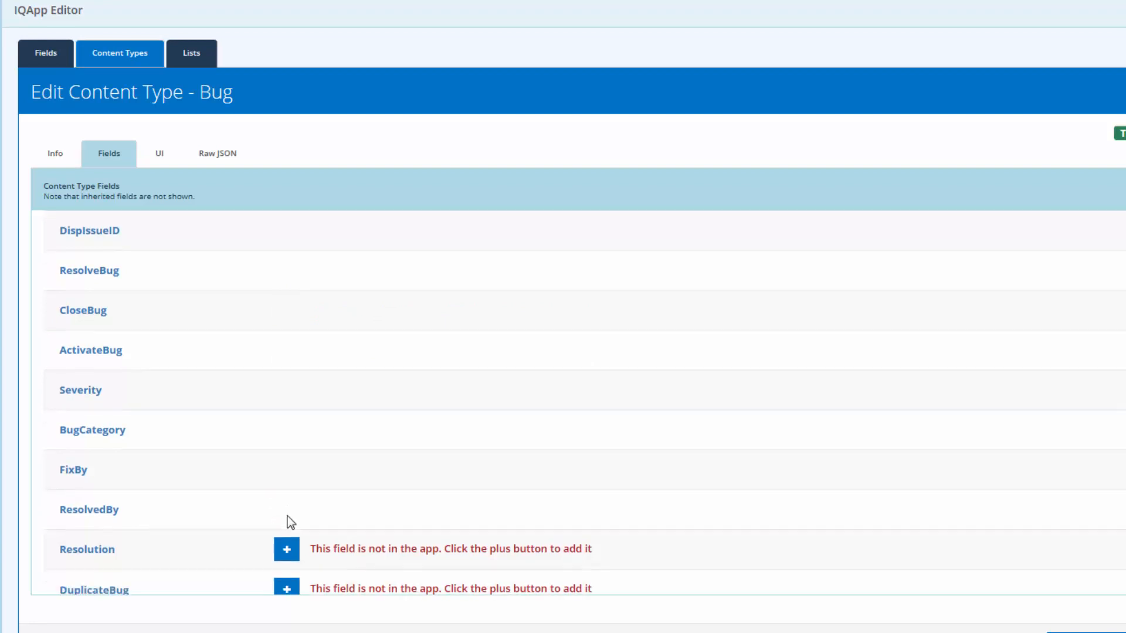
{"action": "left_click", "coordinate": [287, 526]}
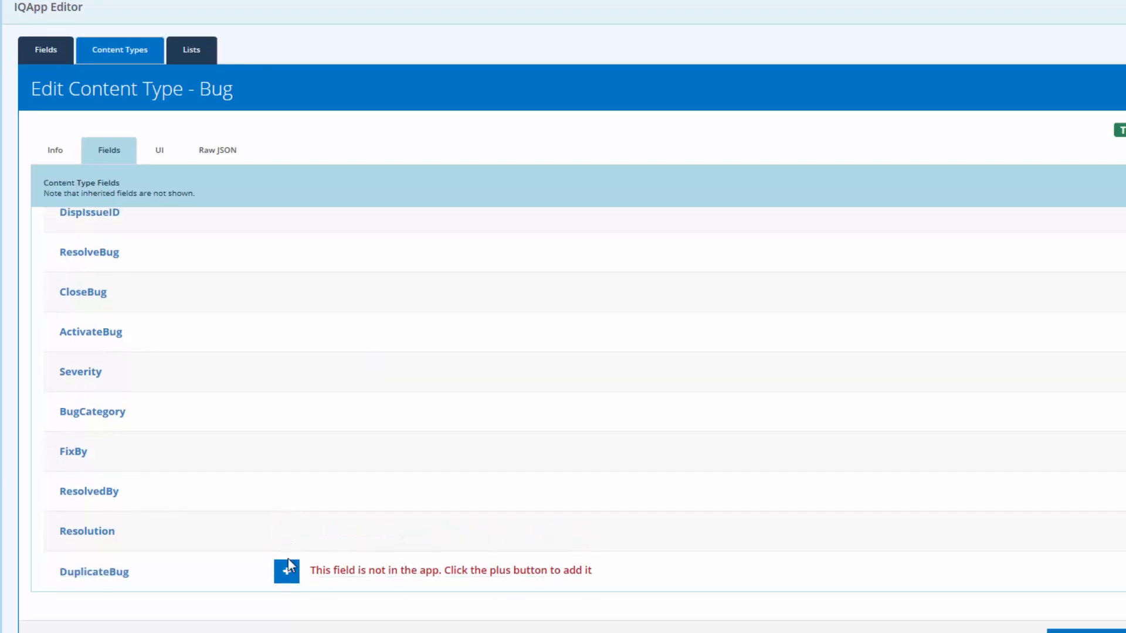
{"action": "left_click", "coordinate": [286, 571]}
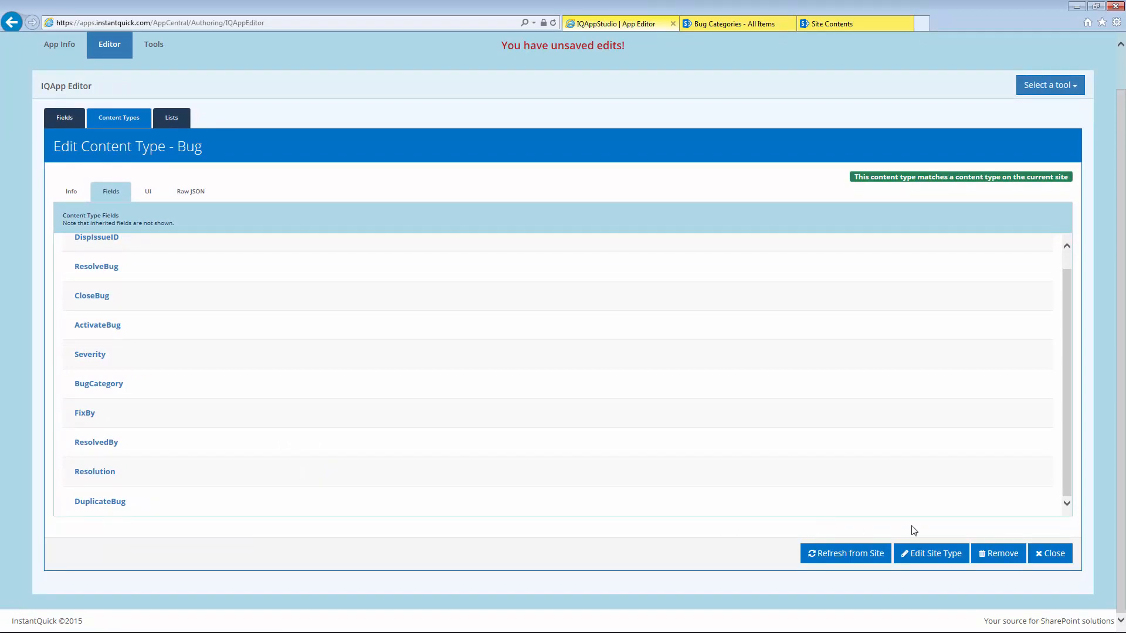
{"action": "left_click", "coordinate": [1049, 557]}
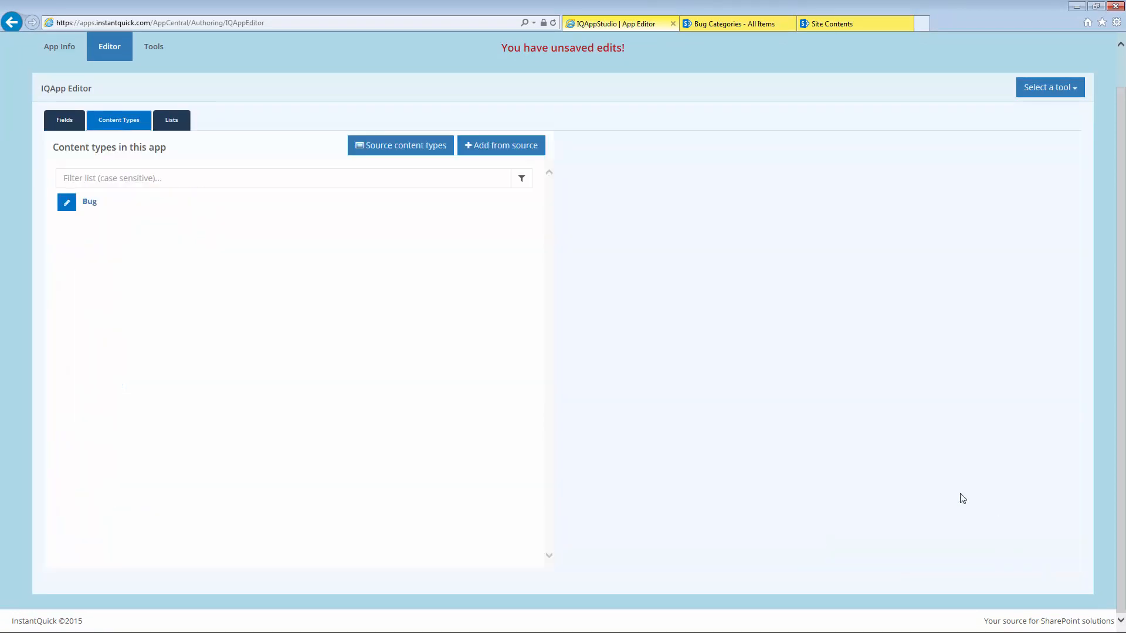
Step: Review the Bug Categories list's fields, then open that list's settings page on the source SharePoint site
{"action": "left_click", "coordinate": [52, 118]}
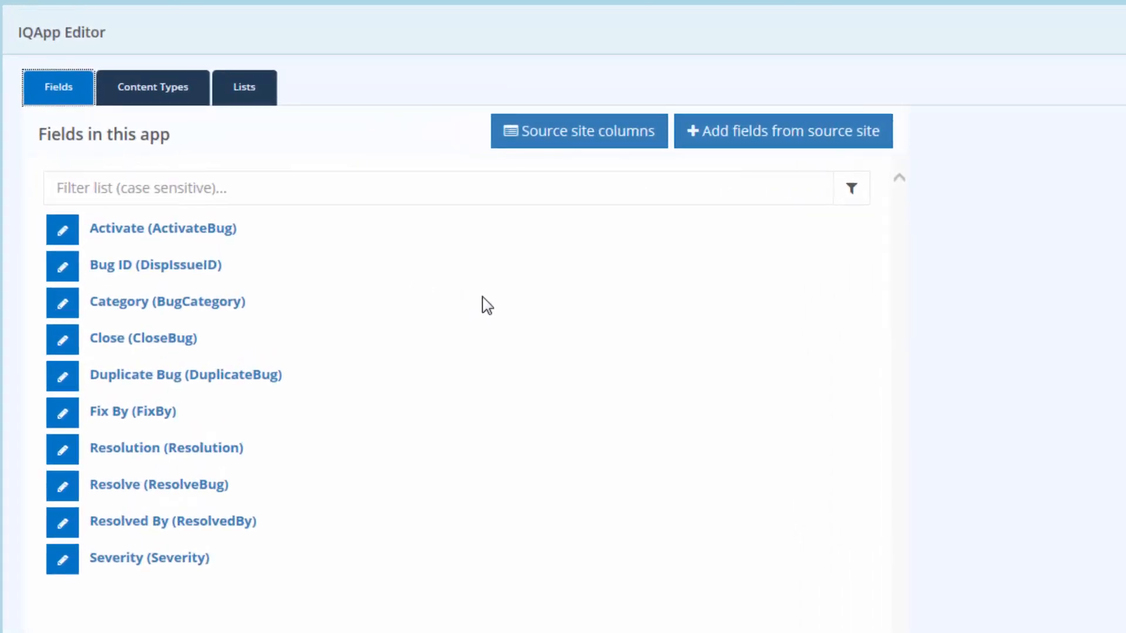
{"action": "left_click", "coordinate": [253, 98]}
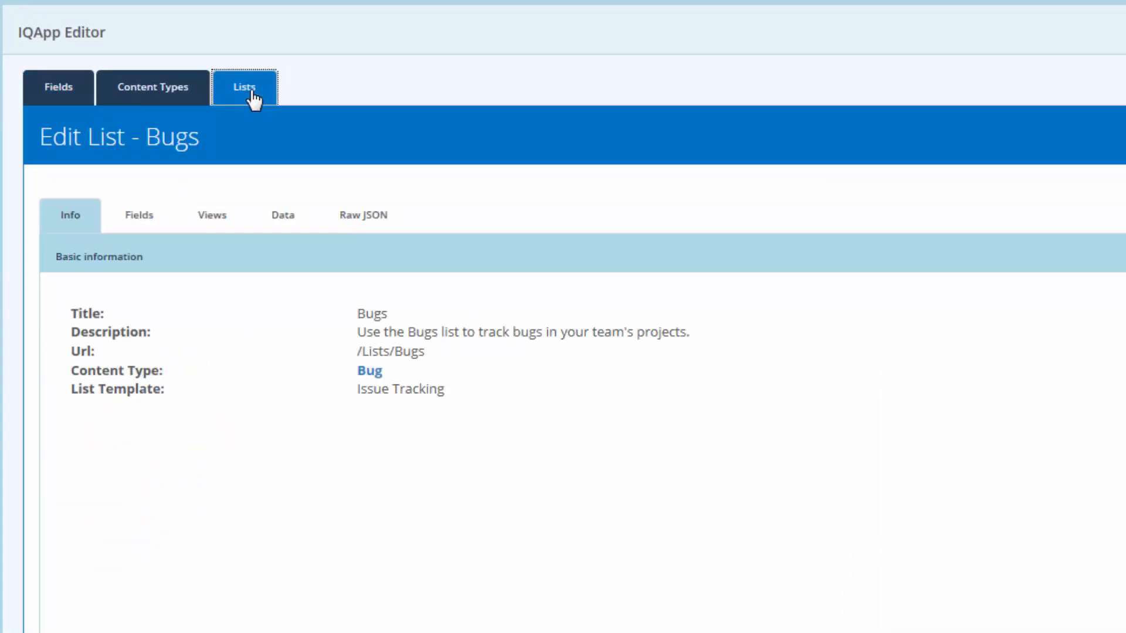
{"action": "left_click", "coordinate": [1121, 616]}
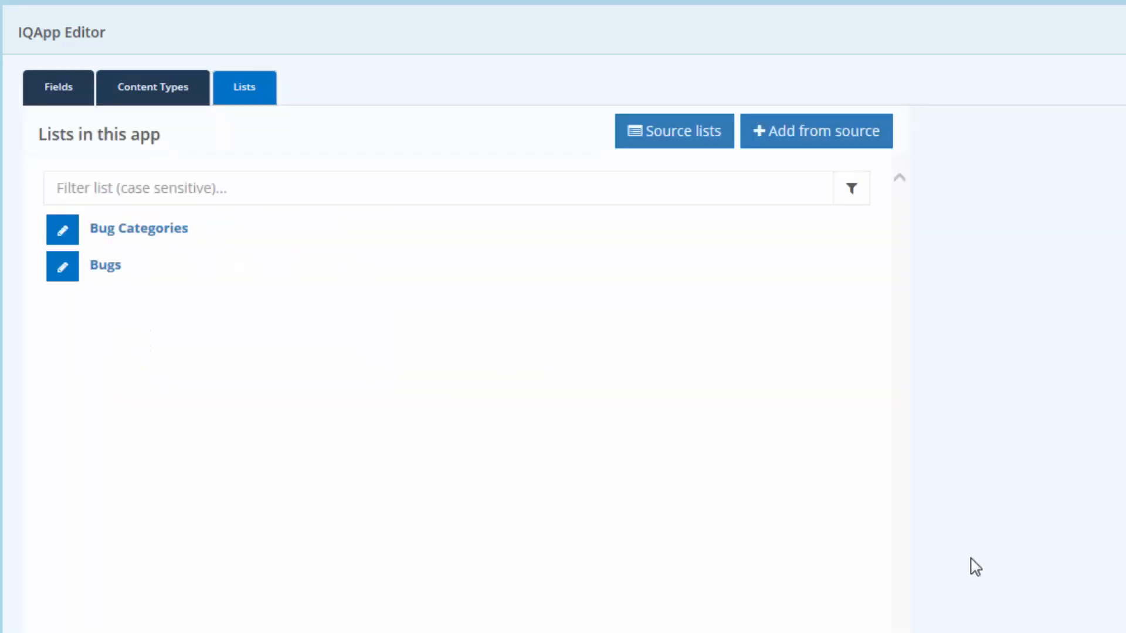
{"action": "left_click", "coordinate": [74, 233]}
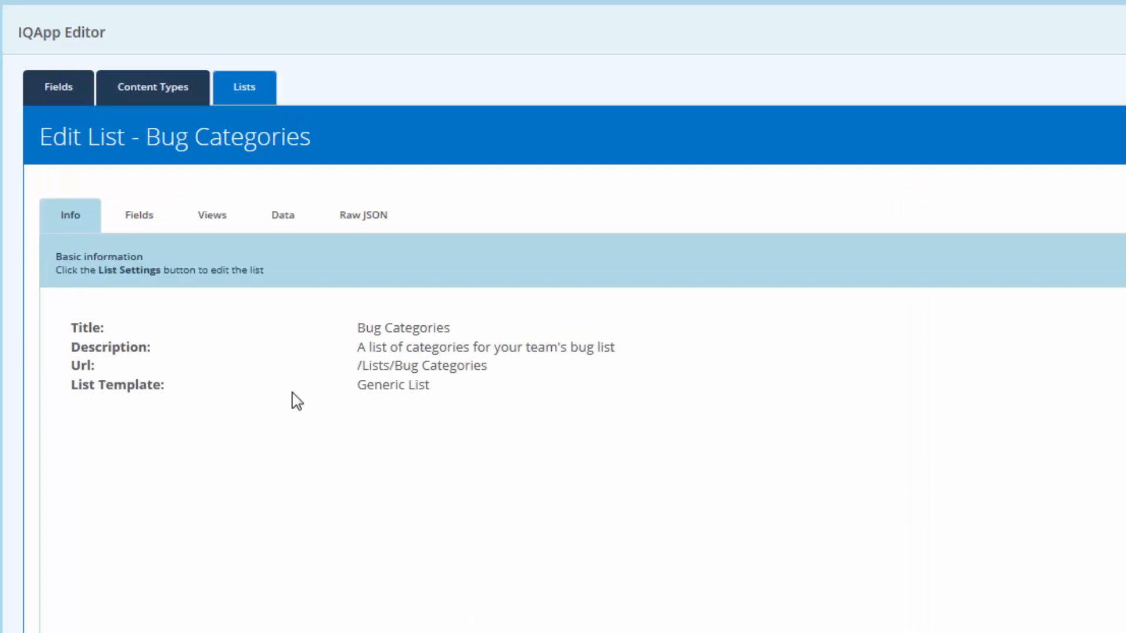
{"action": "left_click", "coordinate": [148, 228]}
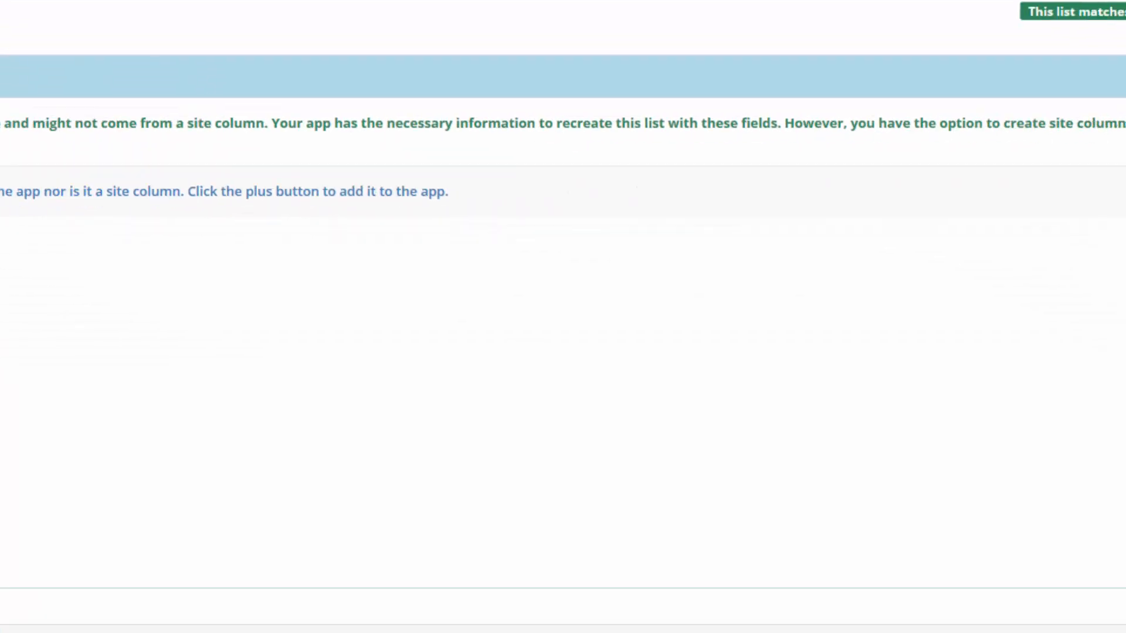
{"action": "left_click", "coordinate": [778, 580]}
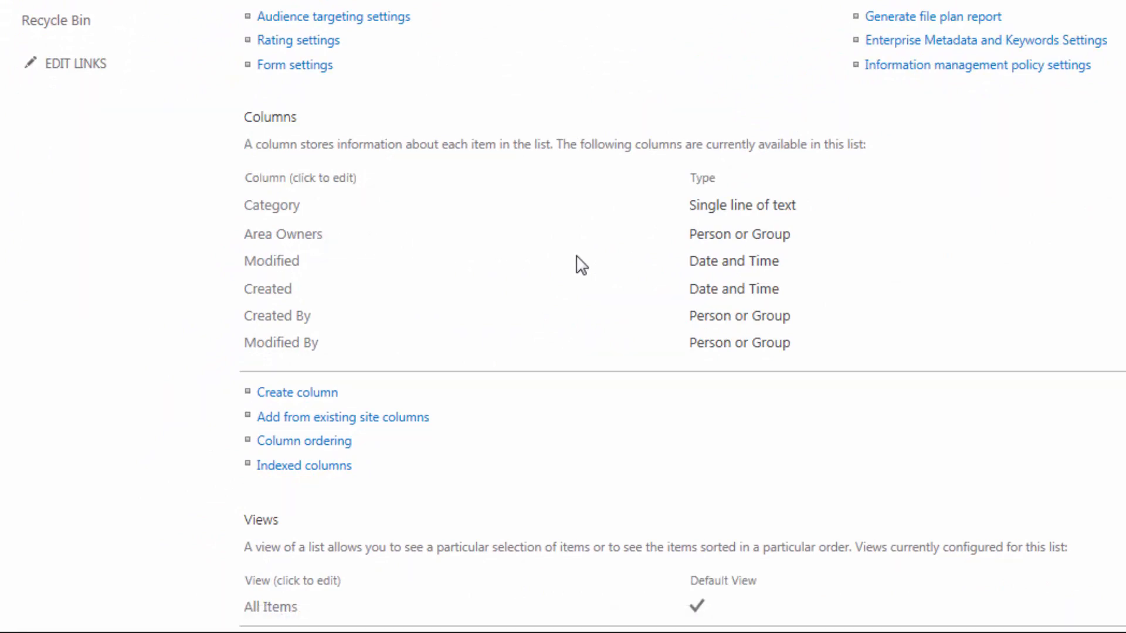
Step: Check the Bug Categories columns, including Area Owners, then return to the app editor
{"action": "left_click", "coordinate": [585, 27]}
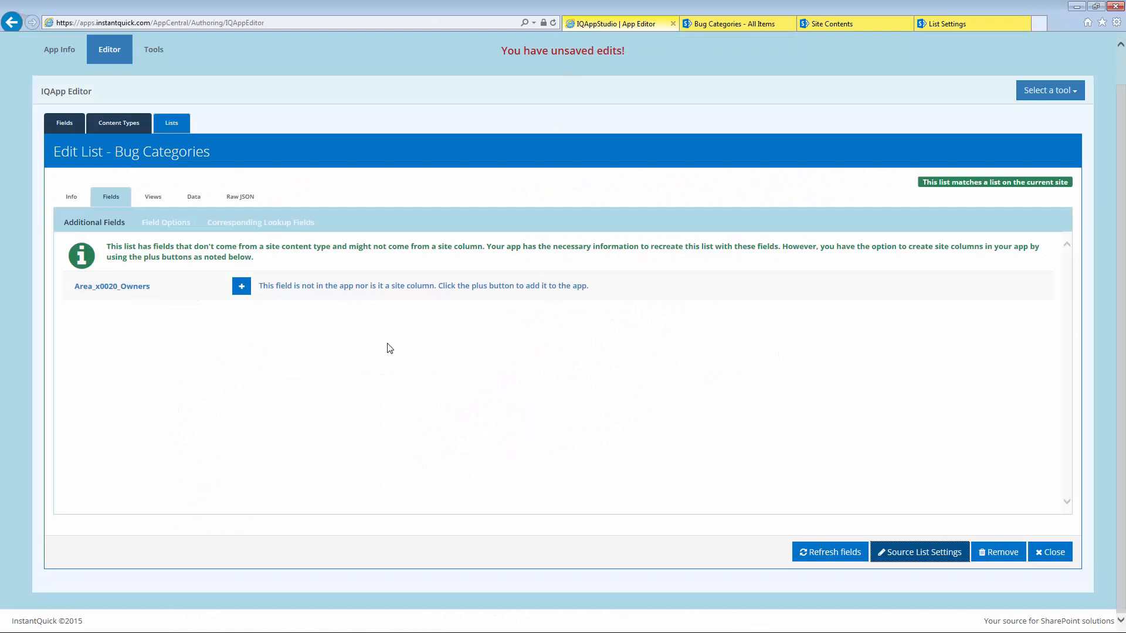
Step: Confirm through Corresponding Lookup Fields that the BugCategory lookup uses the Bug Categories list
{"action": "left_click", "coordinate": [276, 223]}
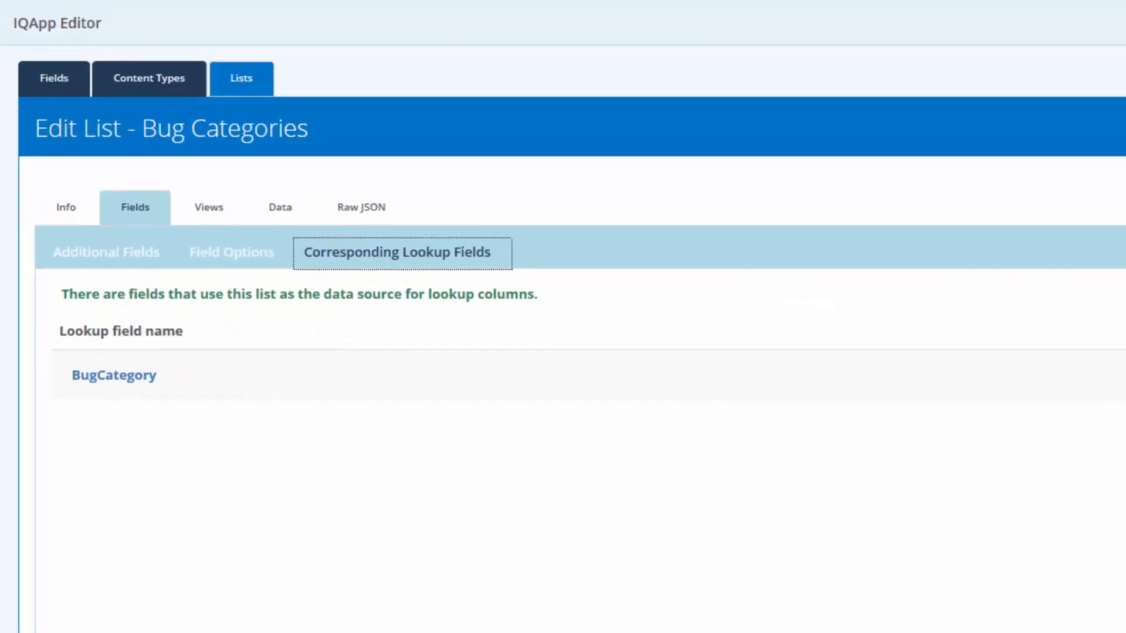
{"action": "left_click", "coordinate": [136, 381]}
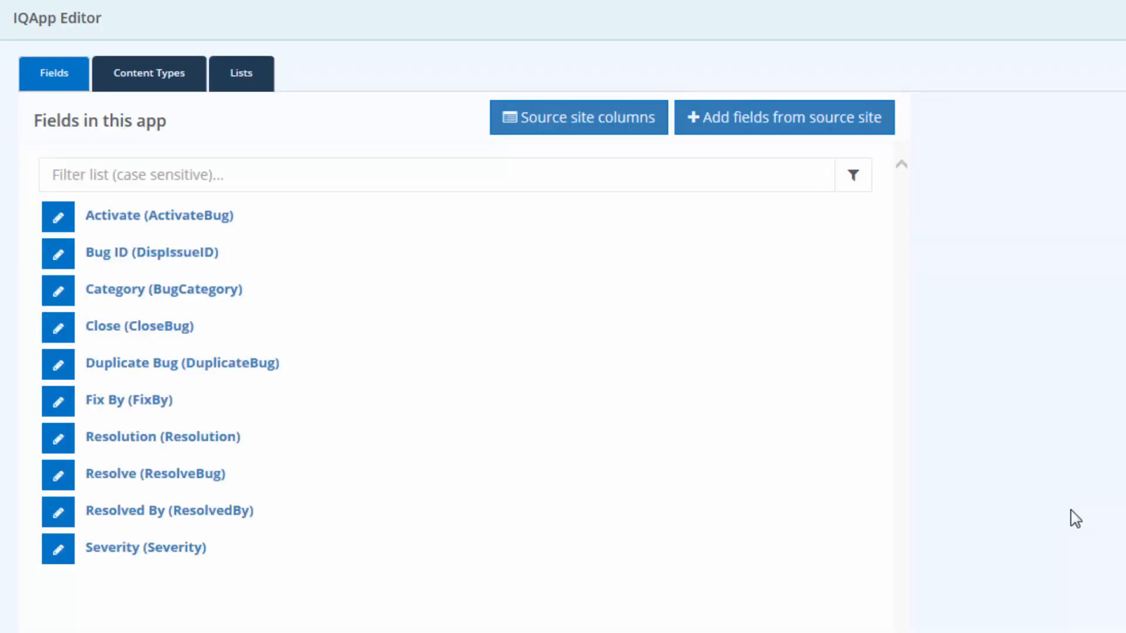
Step: Save the app's pending field, content type and list edits from the App Info page
{"action": "left_click", "coordinate": [65, 52]}
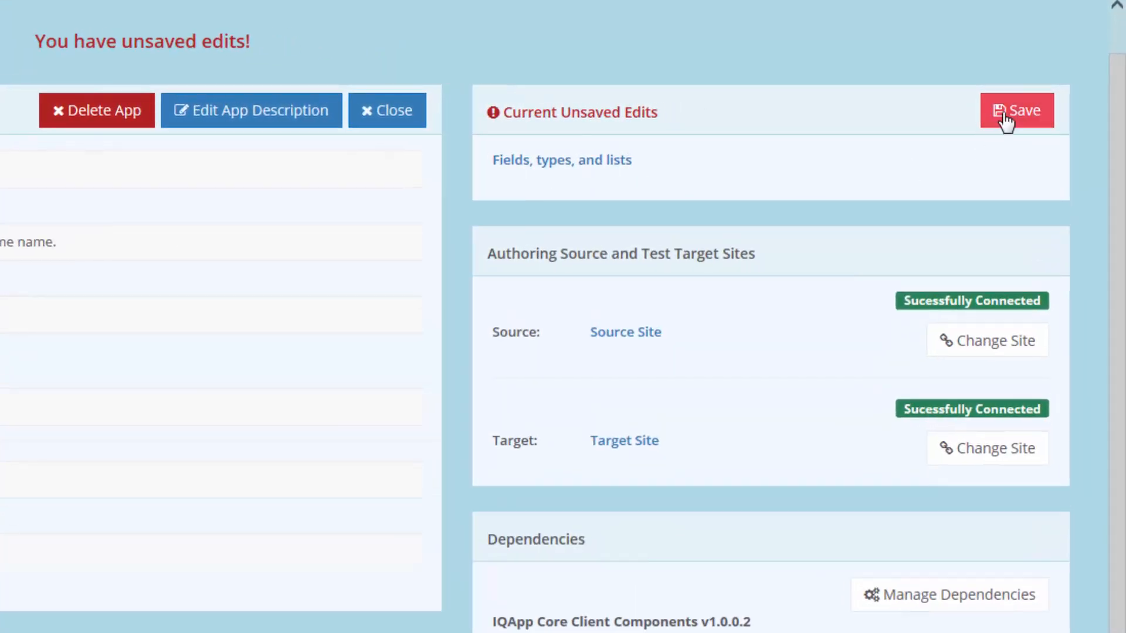
{"action": "left_click", "coordinate": [1005, 120]}
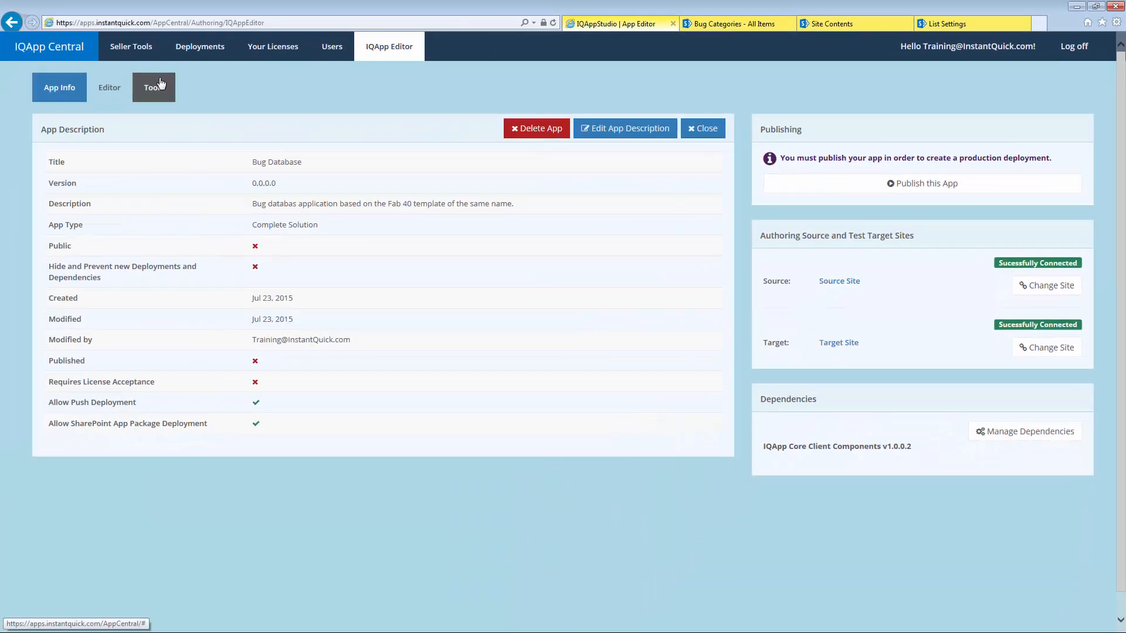
{"action": "left_click", "coordinate": [171, 87]}
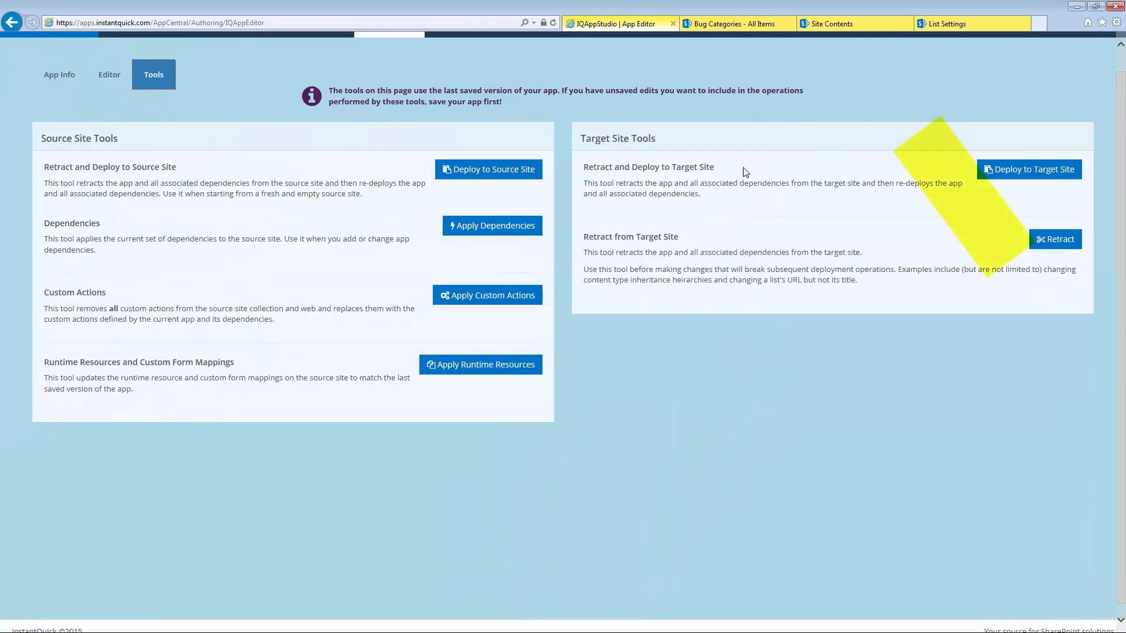
Step: Redeploy the Bug Database app to target site /sites/target2, confirming with Yes, Do It
{"action": "left_click", "coordinate": [1034, 171]}
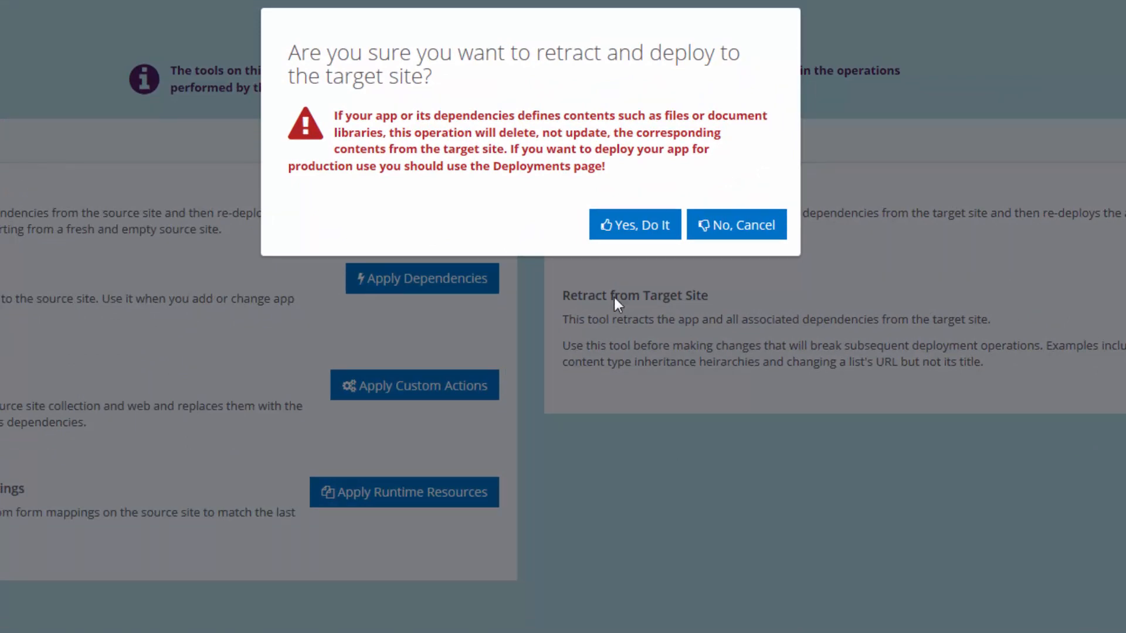
{"action": "left_click", "coordinate": [636, 224]}
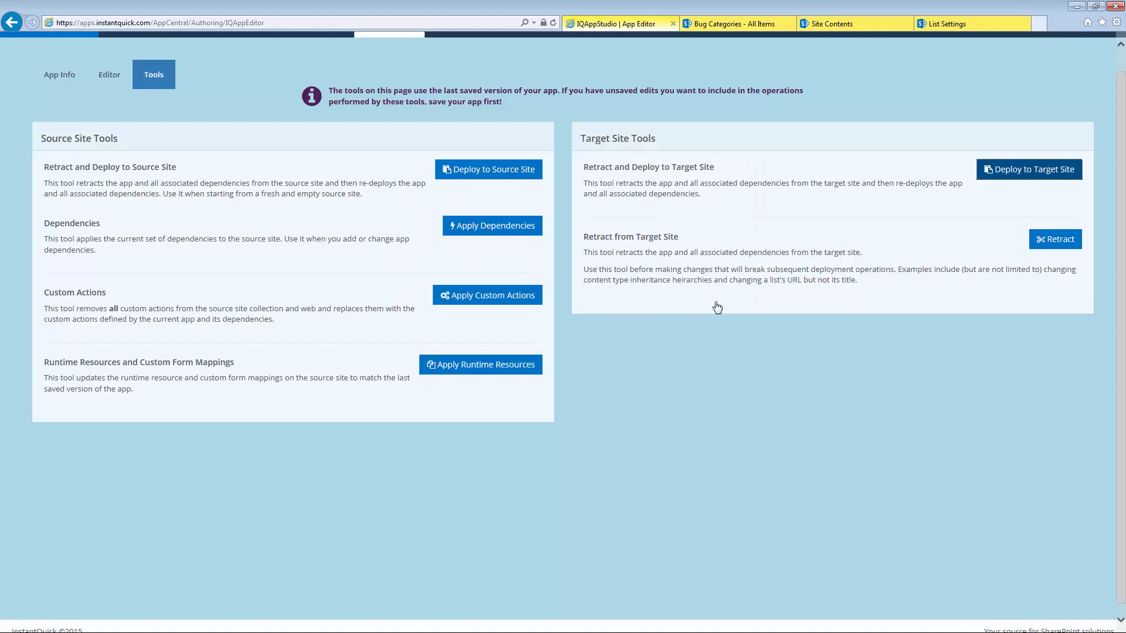
{"action": "left_click", "coordinate": [833, 24]}
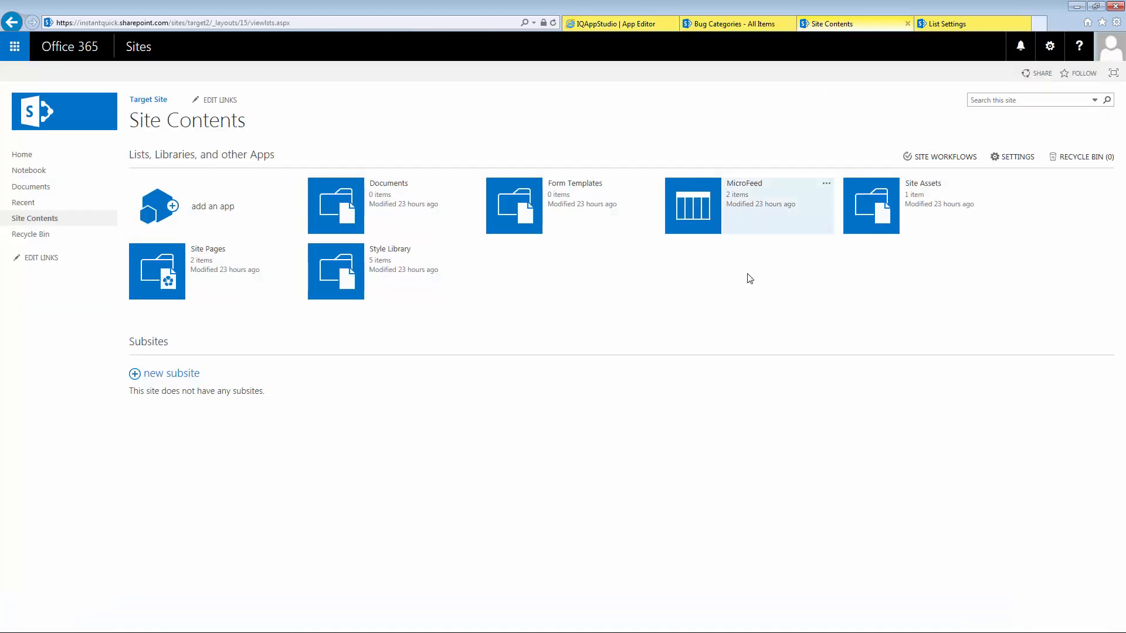
Step: Confirm the target site now has empty Bugs and Bug Categories lists
{"action": "left_click", "coordinate": [554, 23]}
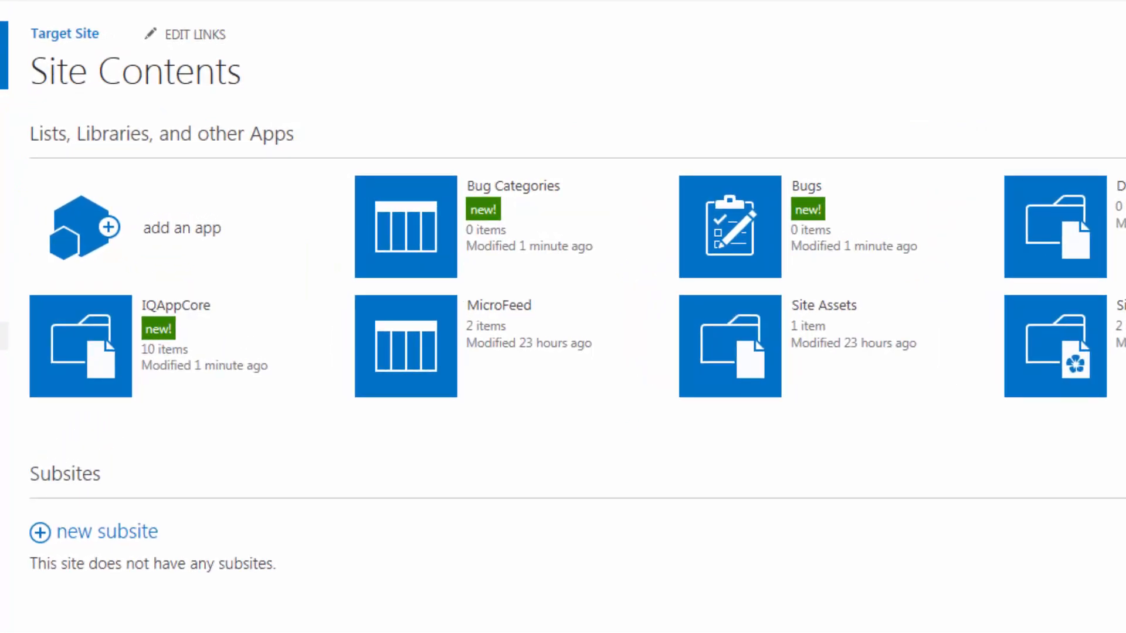
{"action": "left_click", "coordinate": [702, 250]}
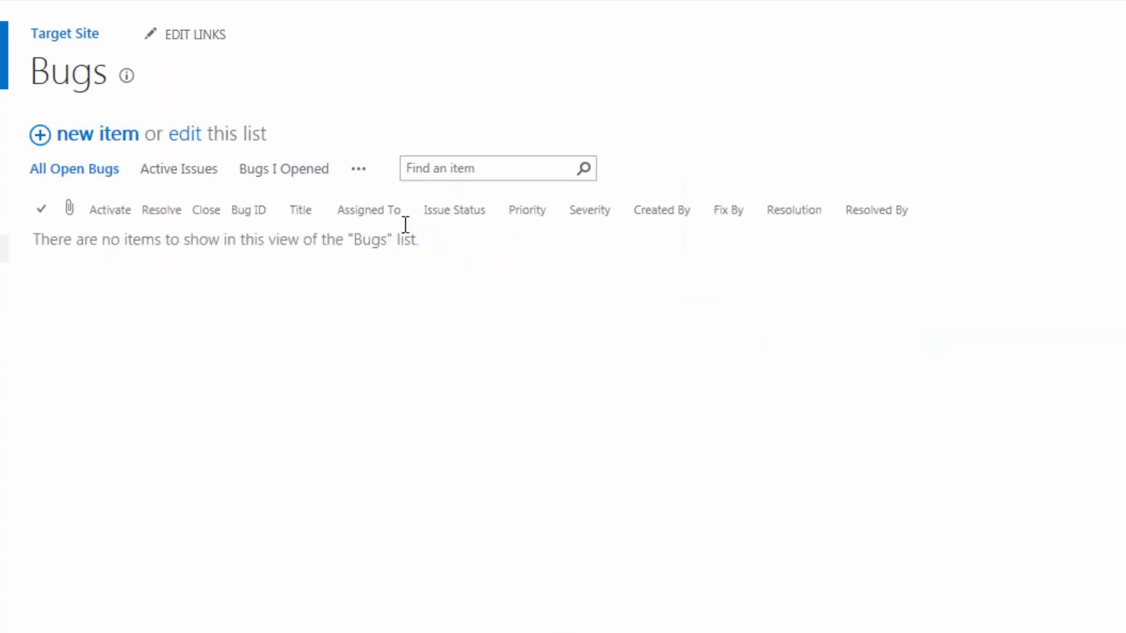
{"action": "left_click", "coordinate": [357, 171]}
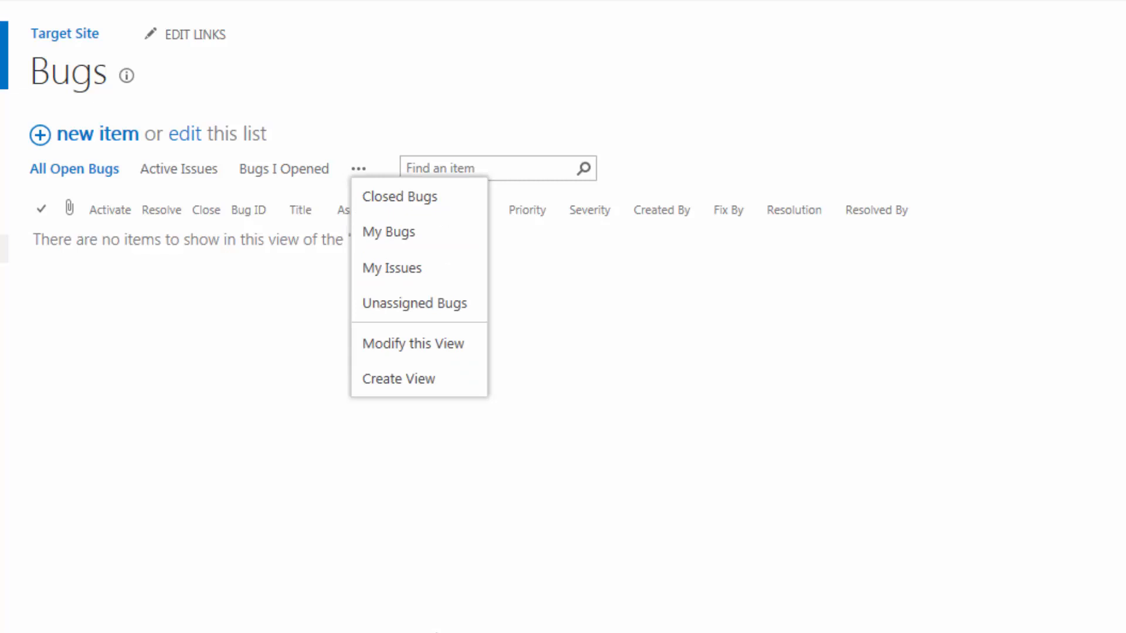
{"action": "left_click", "coordinate": [422, 561]}
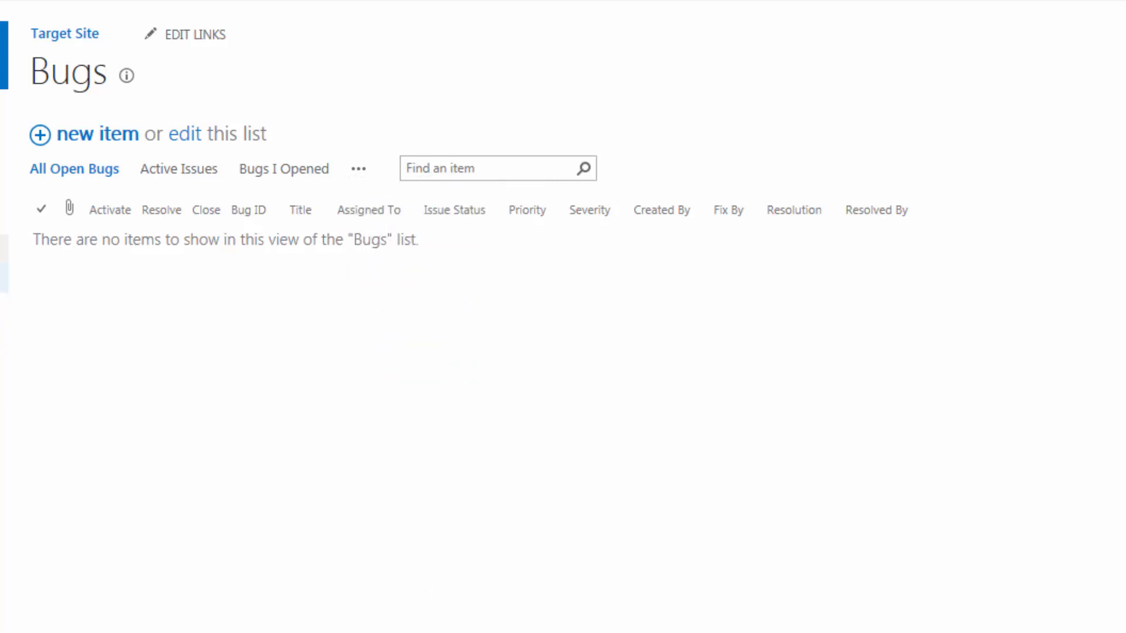
{"action": "left_click", "coordinate": [4, 277]}
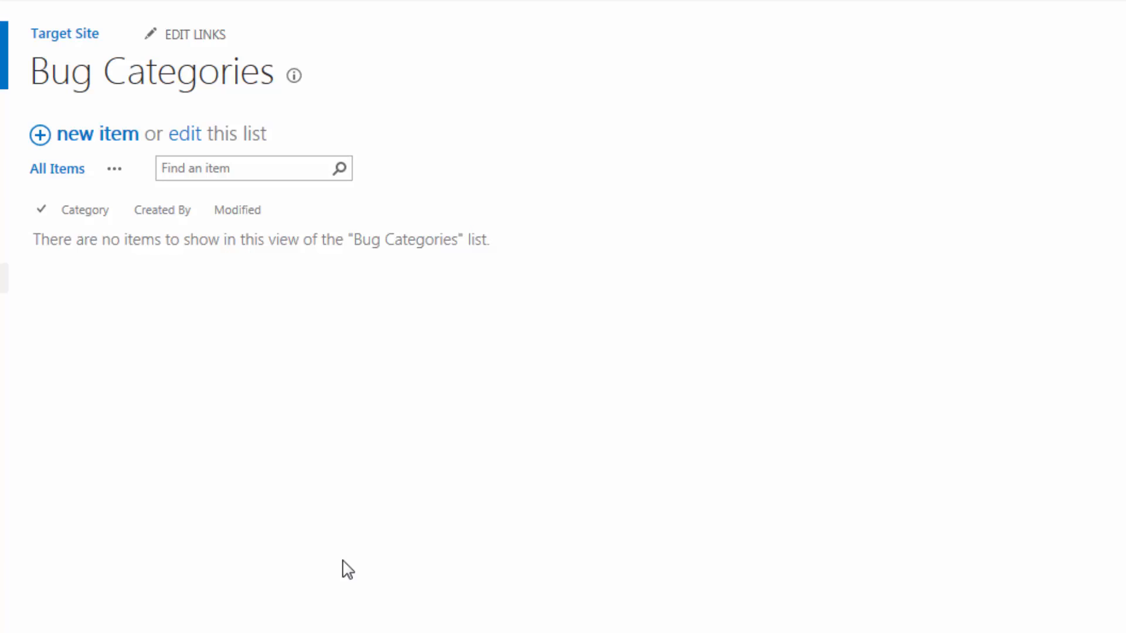
{"action": "left_click", "coordinate": [592, 24]}
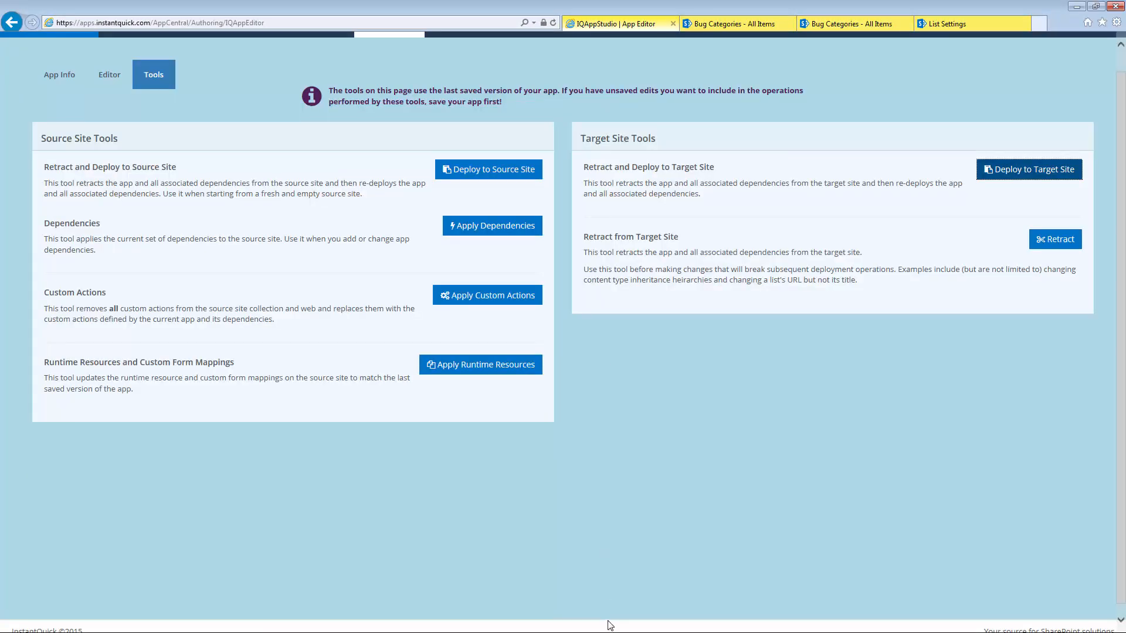
Step: Include the Bug Categories items (Broken styles, Undefined variable) as list data and save the list
{"action": "left_click", "coordinate": [112, 73]}
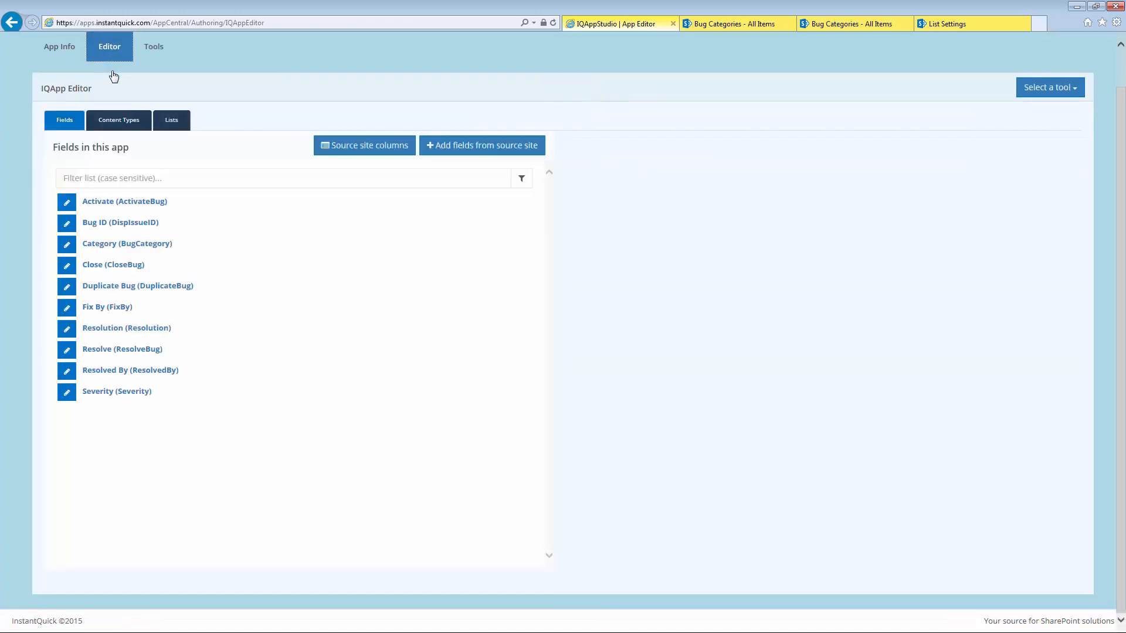
{"action": "left_click", "coordinate": [170, 121]}
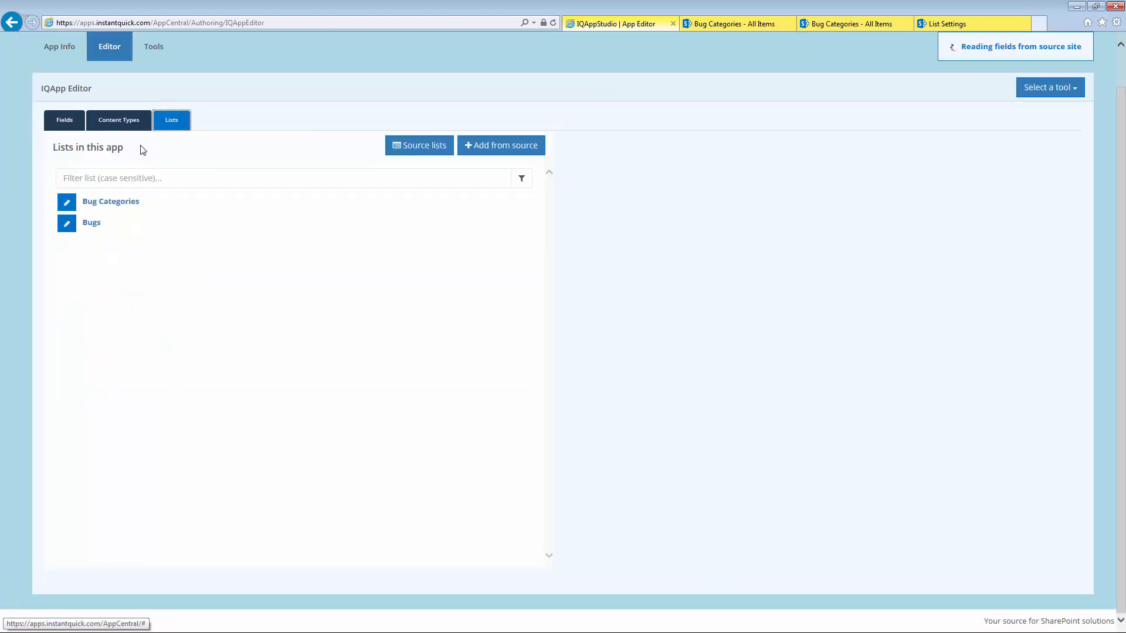
{"action": "left_click", "coordinate": [67, 202]}
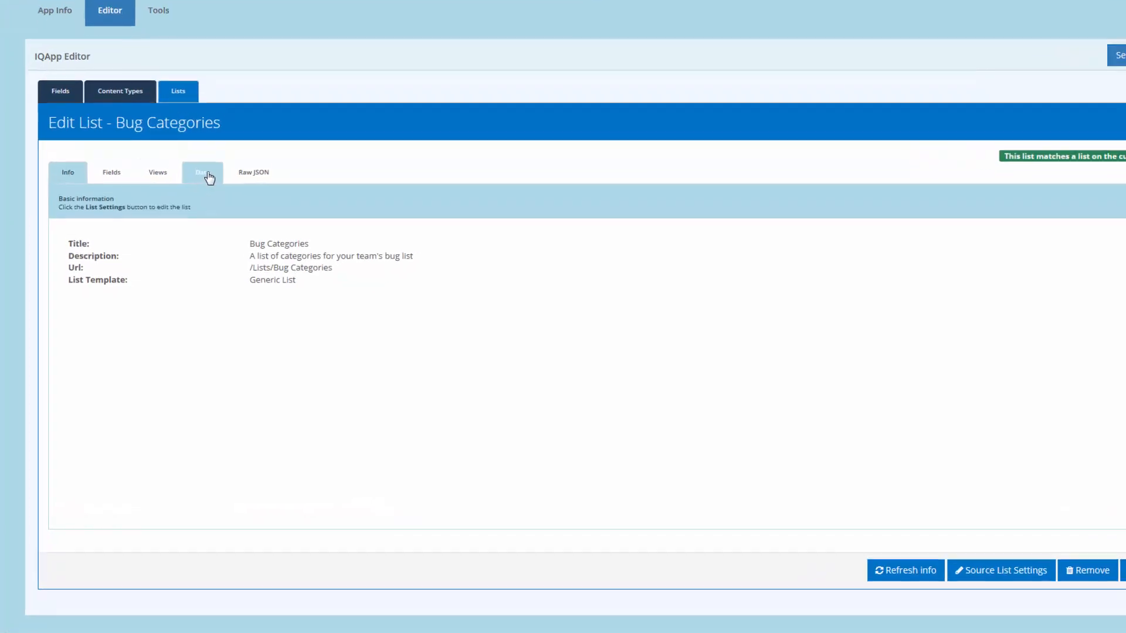
{"action": "left_click", "coordinate": [193, 194]}
{"action": "left_click", "coordinate": [298, 147]}
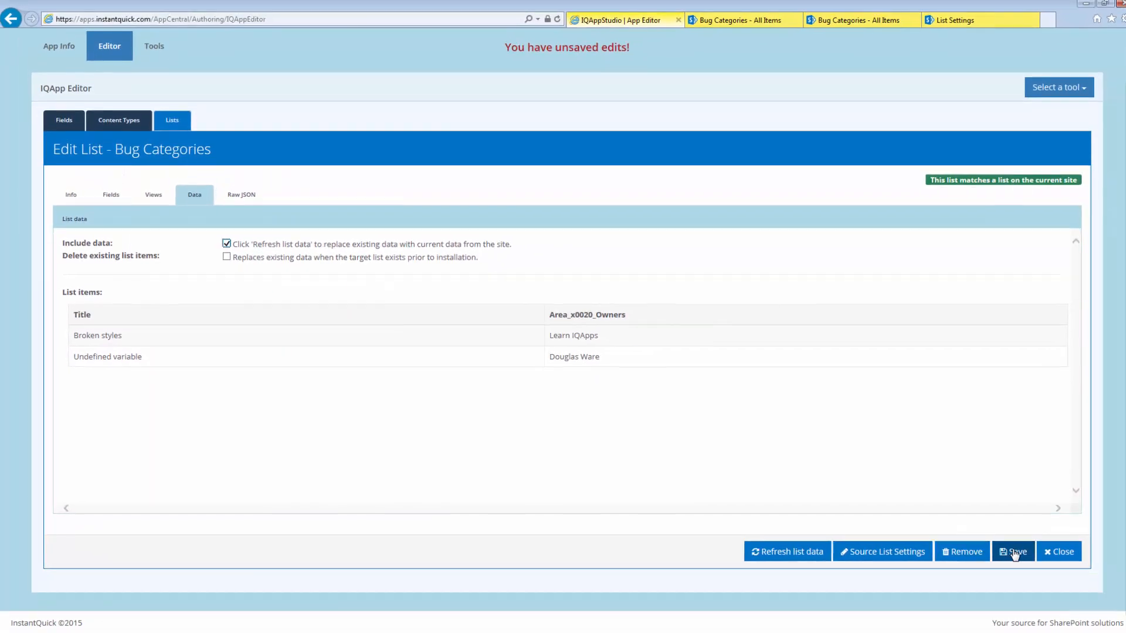
{"action": "left_click", "coordinate": [1005, 551]}
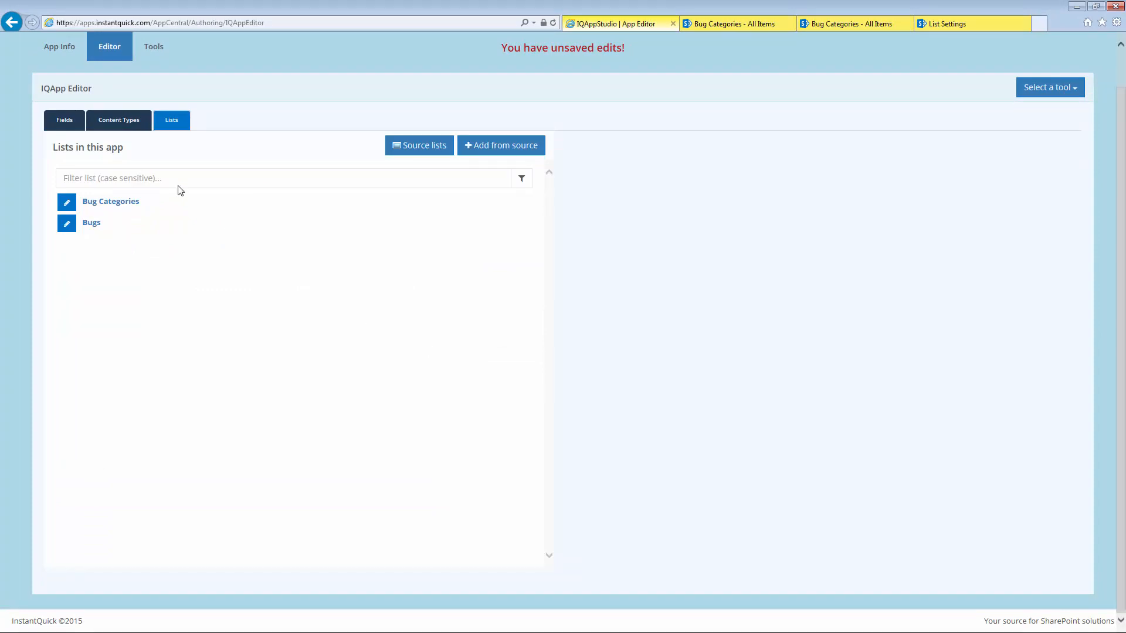
{"action": "left_click", "coordinate": [61, 51]}
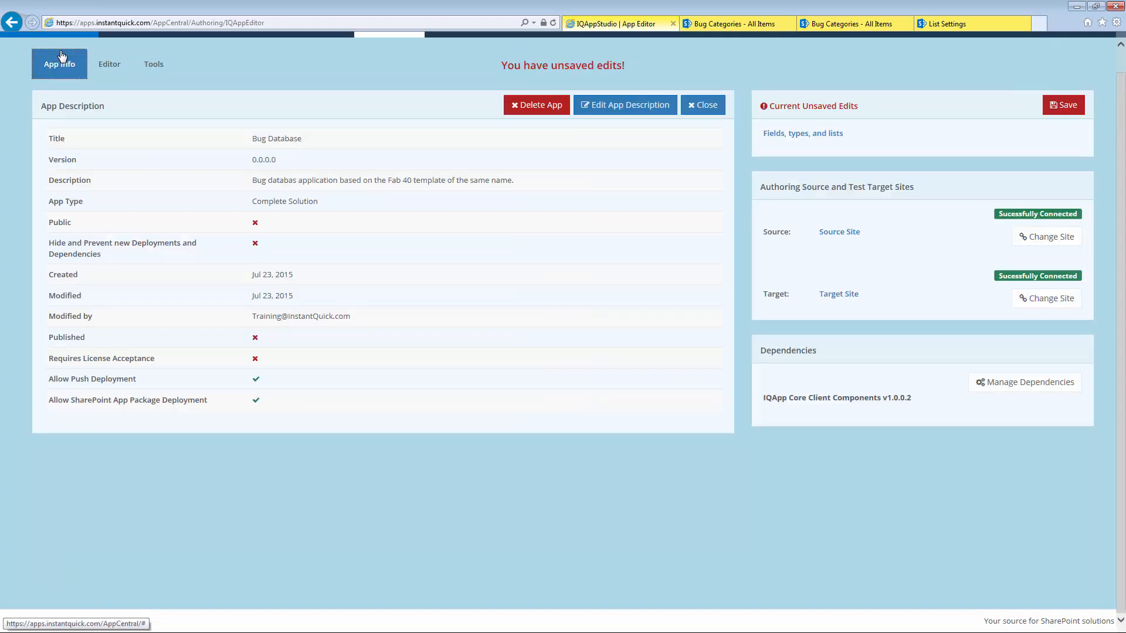
Step: Save the app and redeploy it to the target site; the job fails with an invalid look-up value
{"action": "left_click", "coordinate": [1063, 108]}
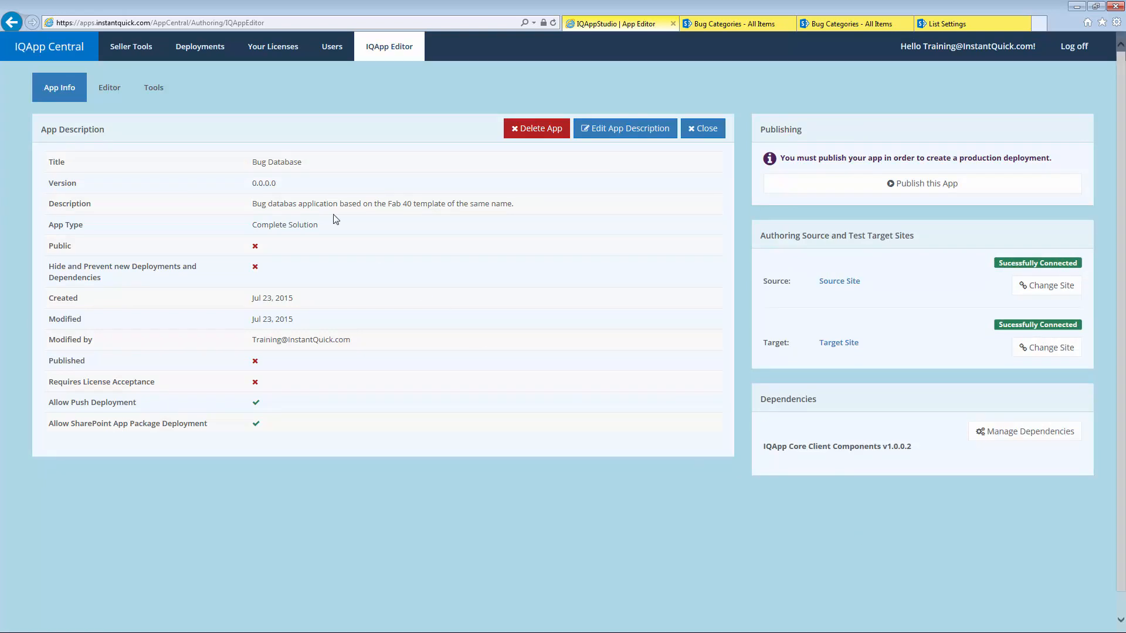
{"action": "left_click", "coordinate": [156, 90]}
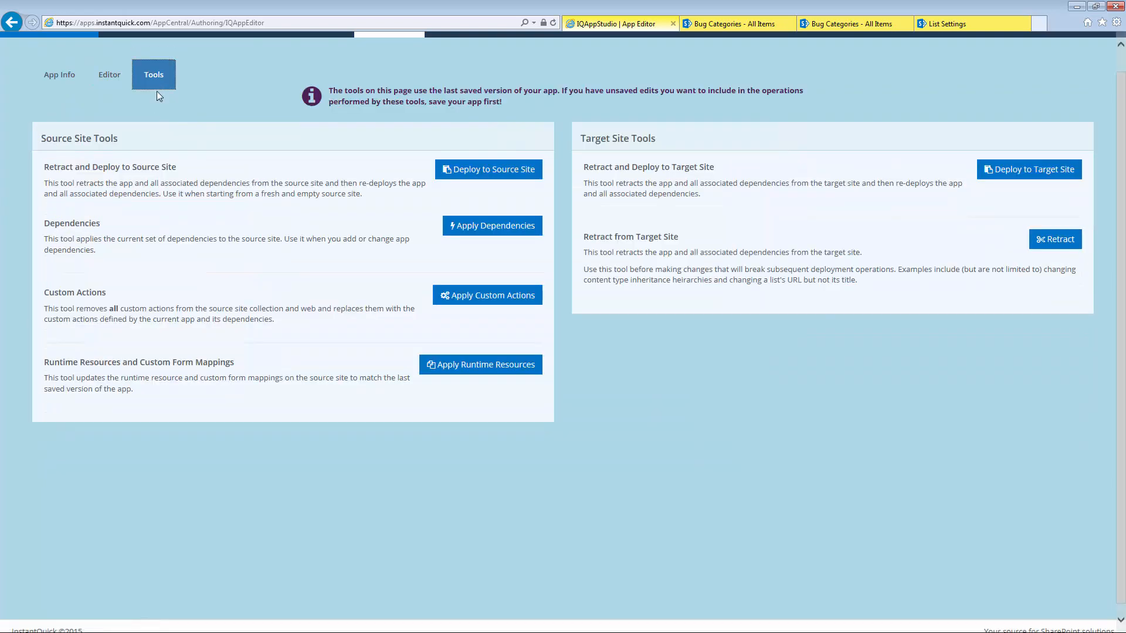
{"action": "left_click", "coordinate": [1014, 170]}
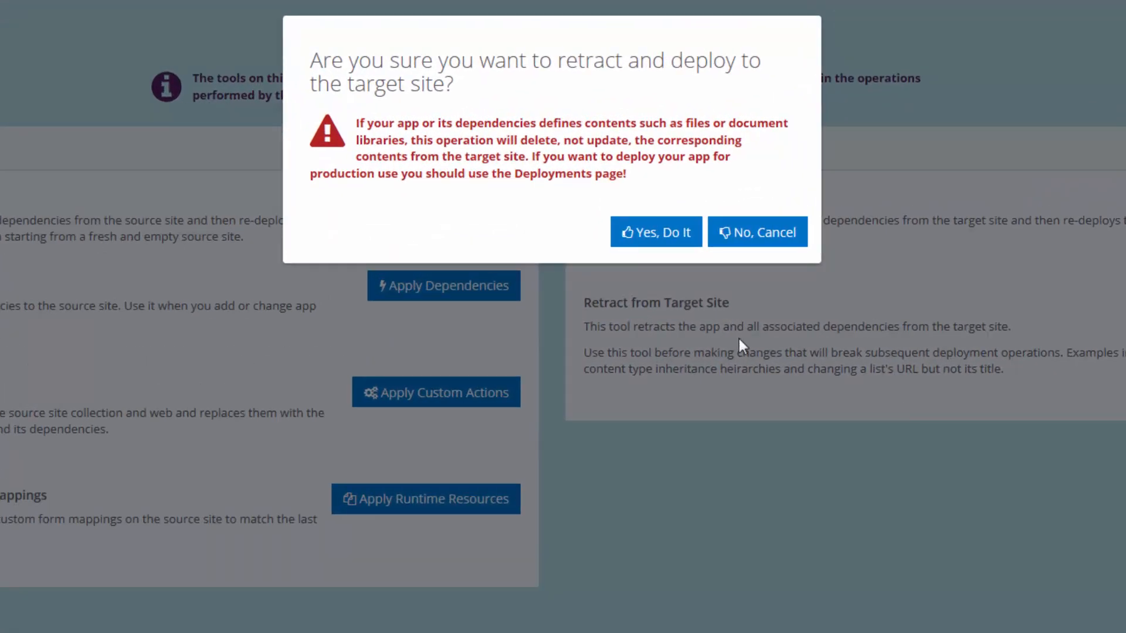
{"action": "left_click", "coordinate": [632, 234]}
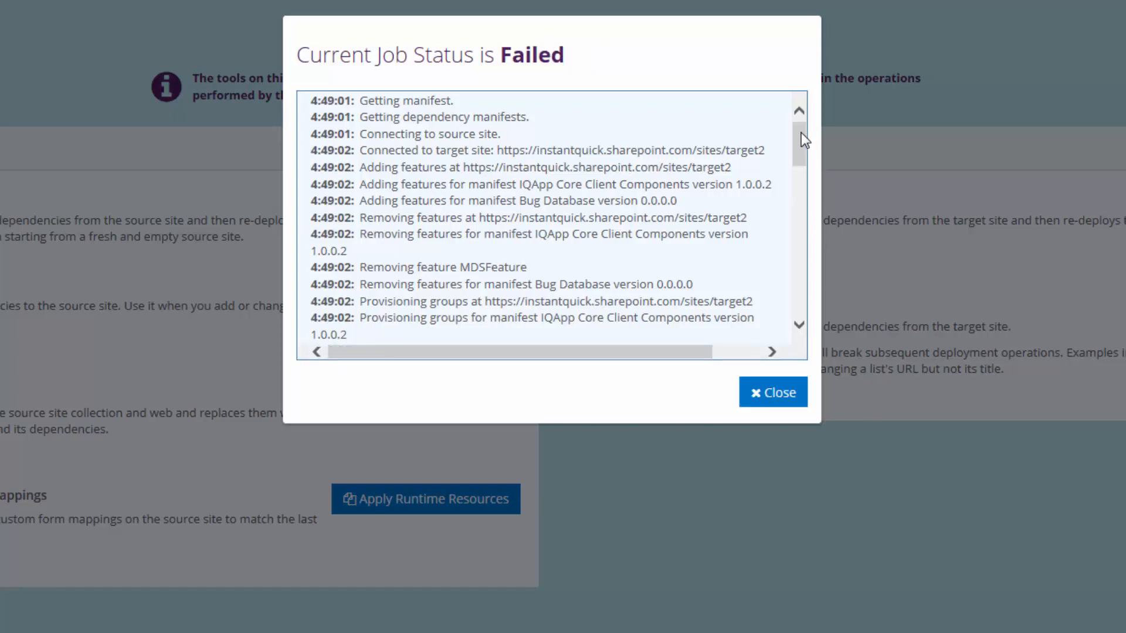
{"action": "left_click_drag", "start_coordinate": [801, 133], "coordinate": [791, 303]}
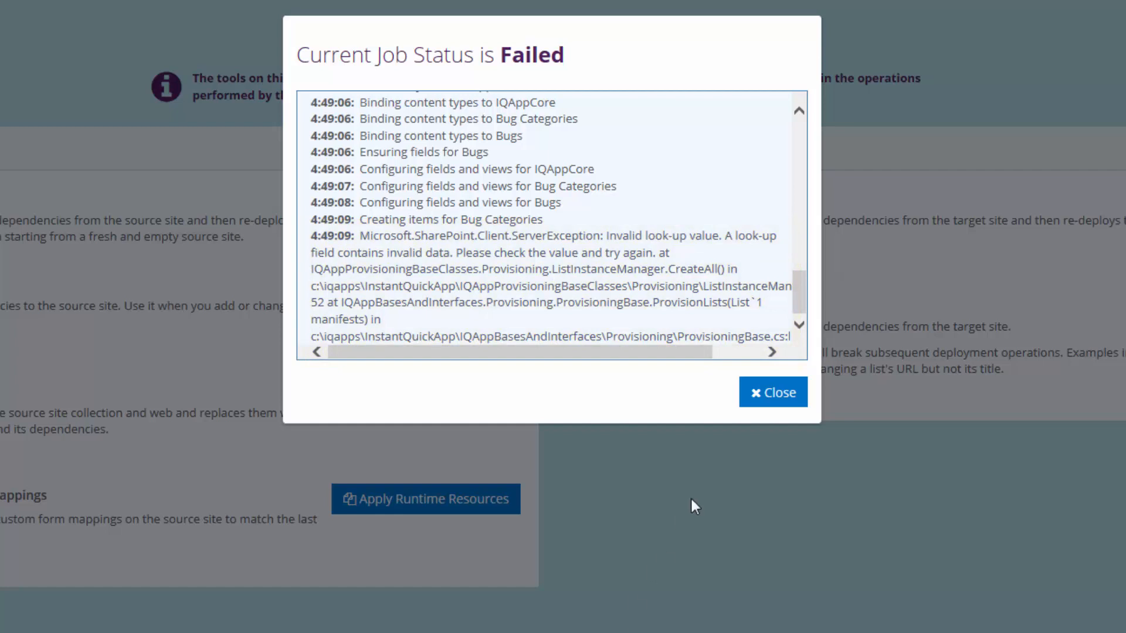
{"action": "left_click", "coordinate": [780, 399]}
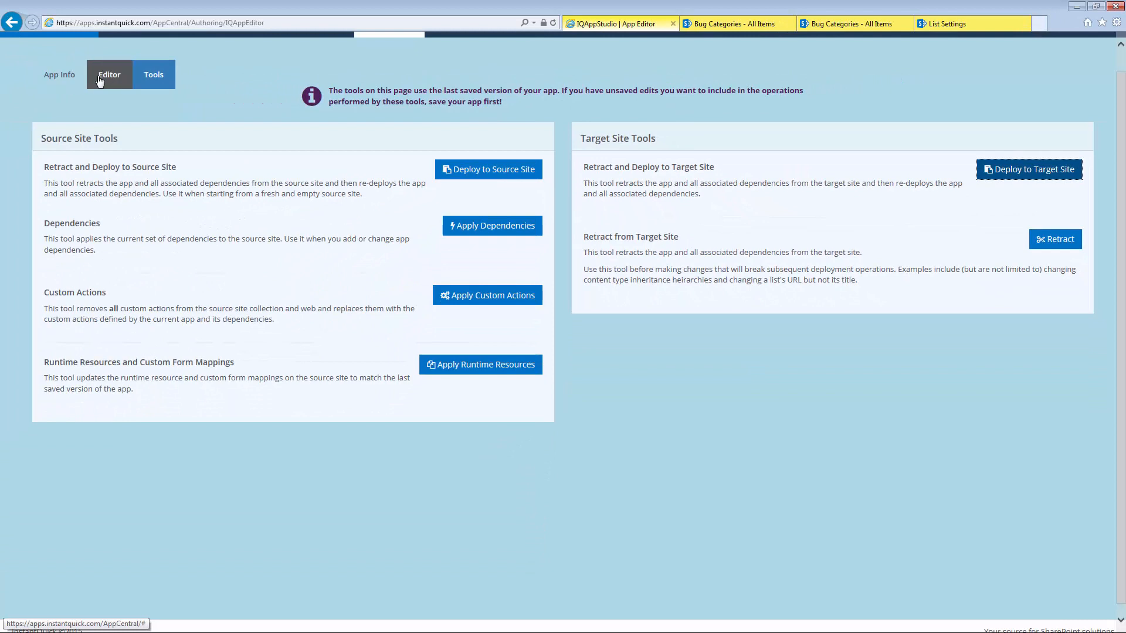
Step: Open the Bug Categories list's Raw JSON and scroll down to its items
{"action": "left_click", "coordinate": [100, 81]}
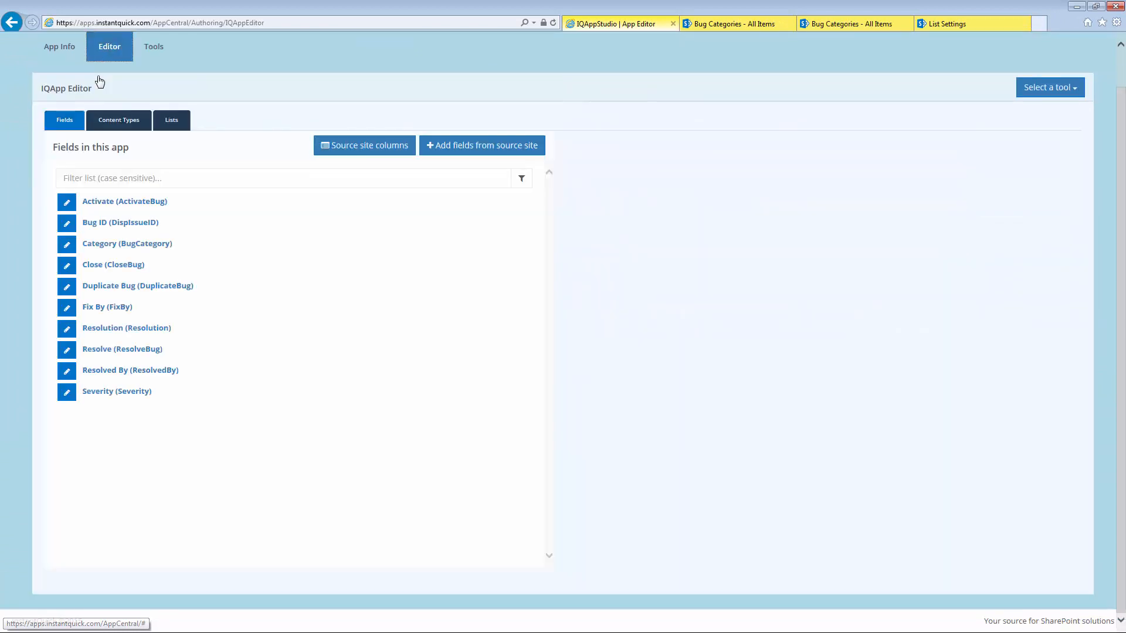
{"action": "left_click", "coordinate": [165, 123]}
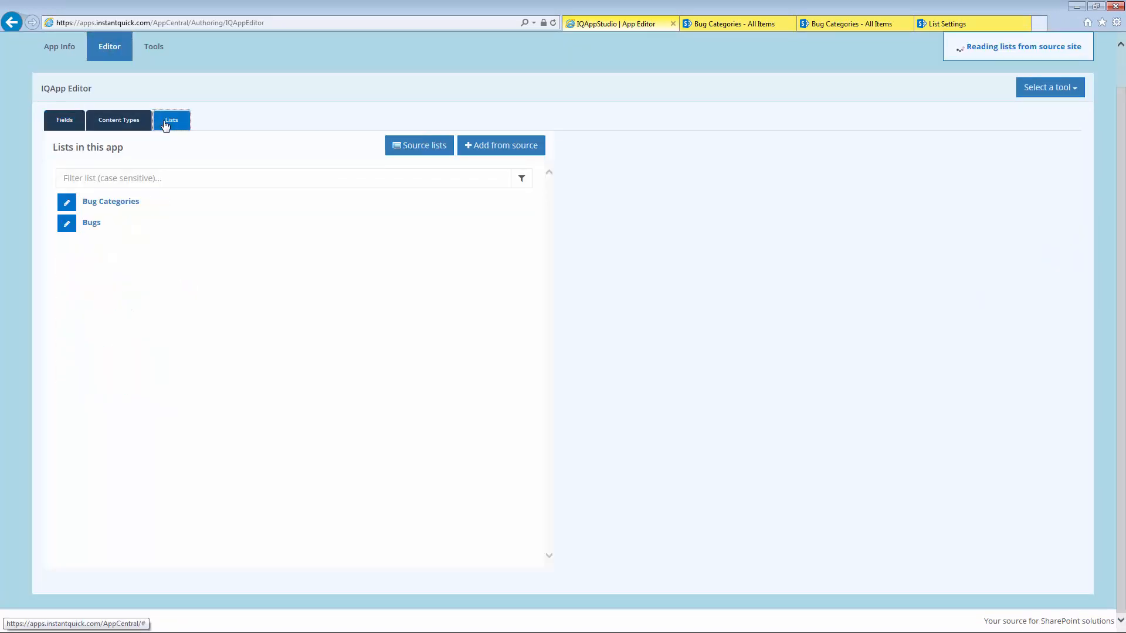
{"action": "left_click", "coordinate": [95, 202]}
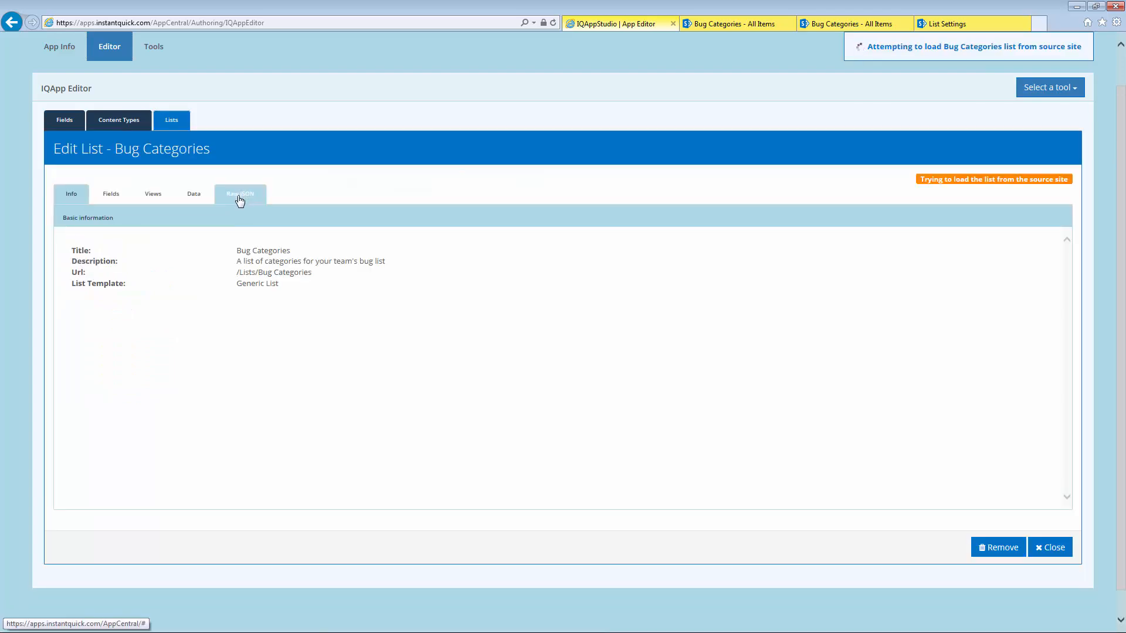
{"action": "left_click", "coordinate": [240, 193]}
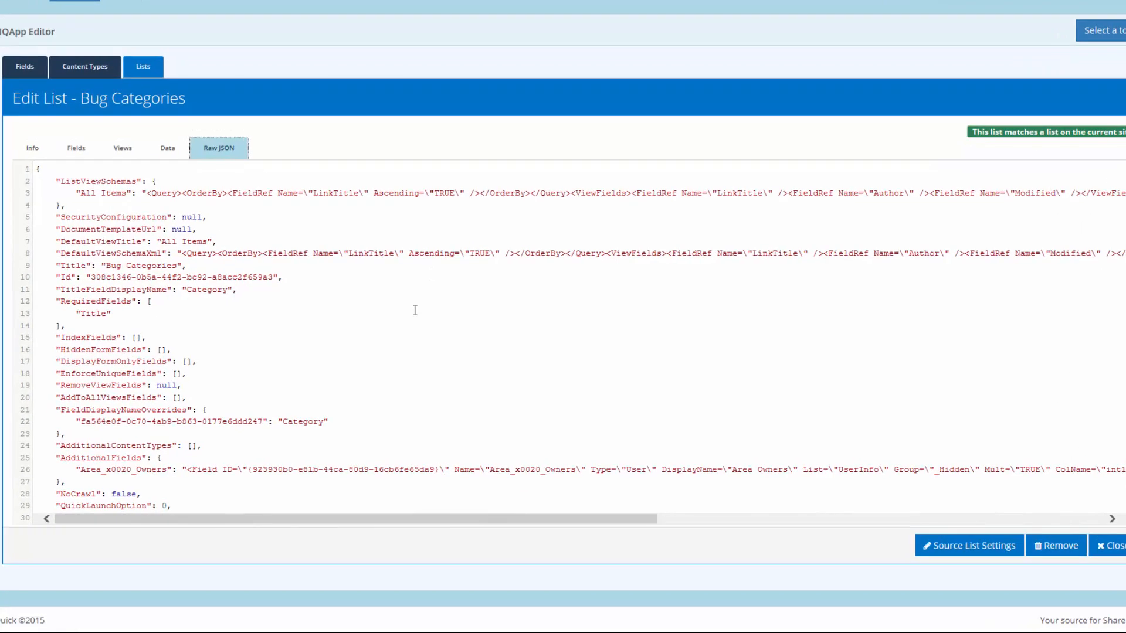
{"action": "scroll", "coordinate": [415, 309], "scroll_direction": "down", "scroll_amount": 5}
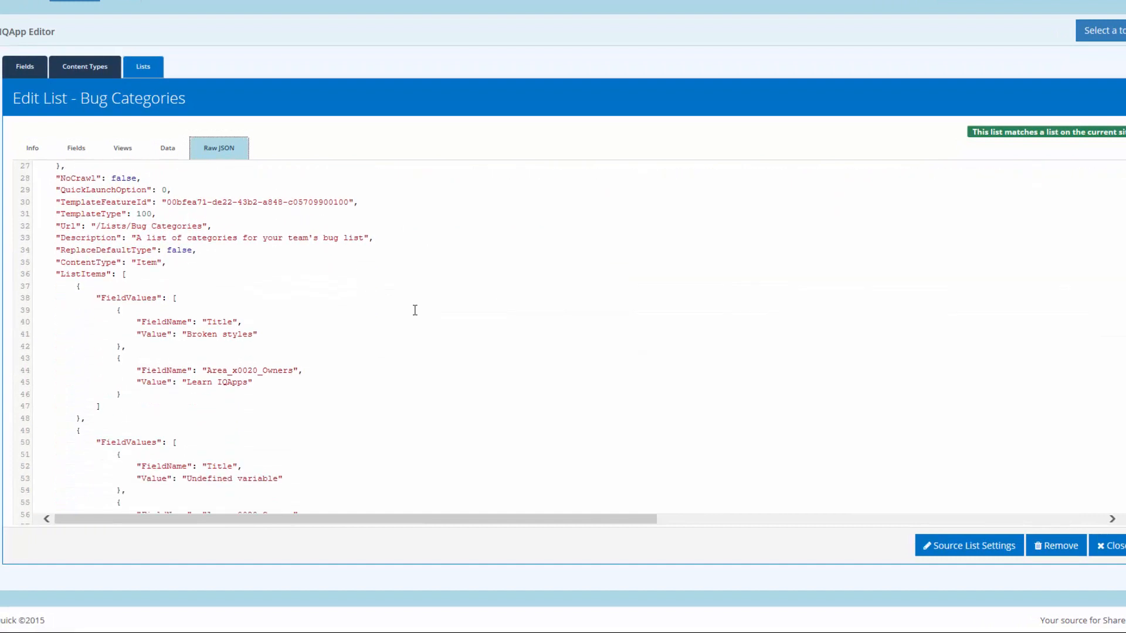
{"action": "scroll", "coordinate": [414, 310], "scroll_direction": "down", "scroll_amount": 2}
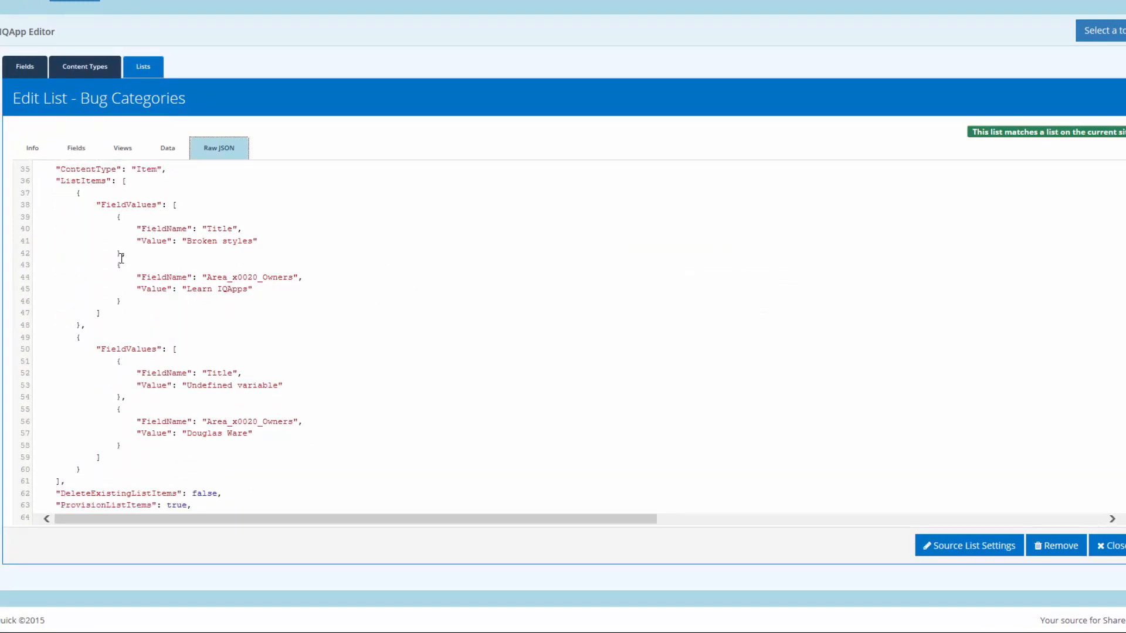
Step: Delete both items' Area_x0020_Owners value blocks and leftover commas, then save the list
{"action": "left_click_drag", "start_coordinate": [117, 263], "coordinate": [138, 302]}
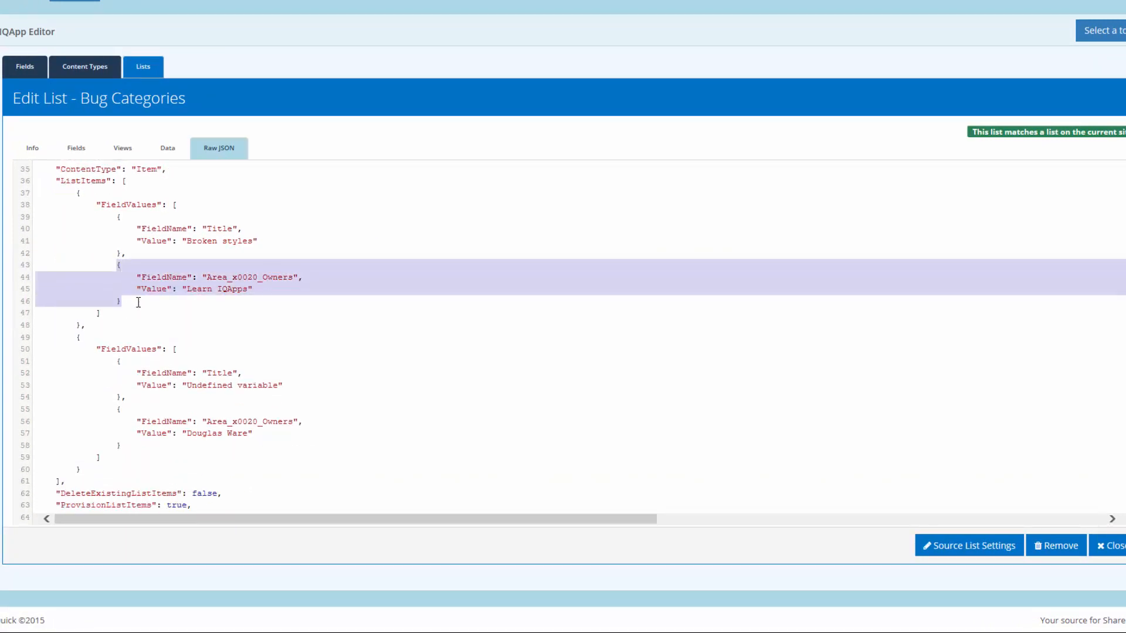
{"action": "key", "text": "Delete"}
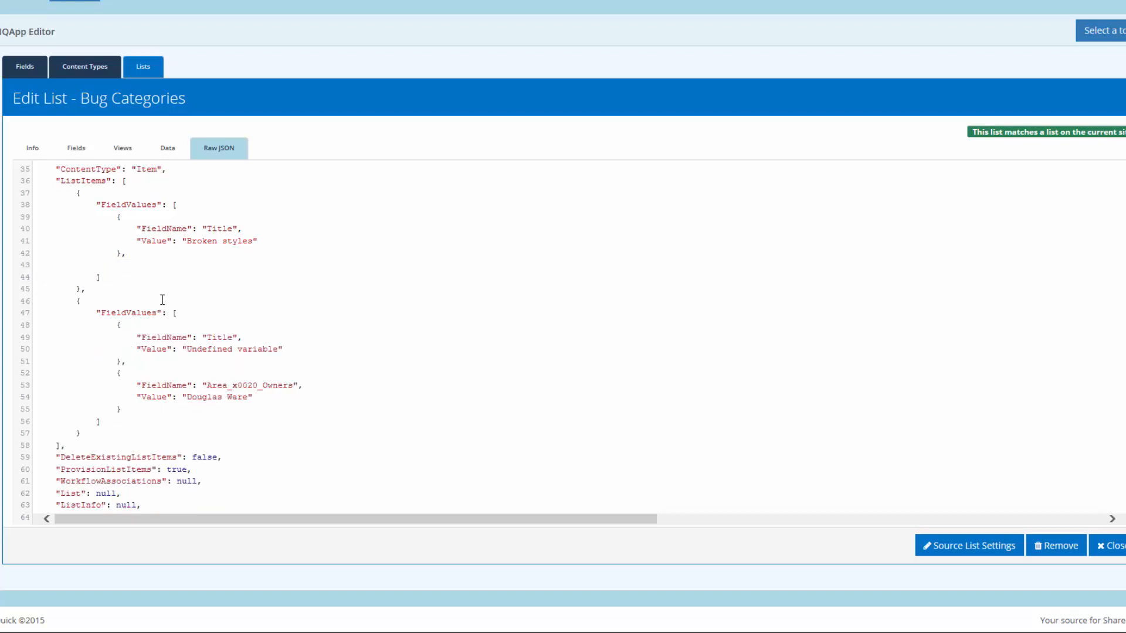
{"action": "key", "text": "Delete"}
{"action": "key", "text": "Delete"}
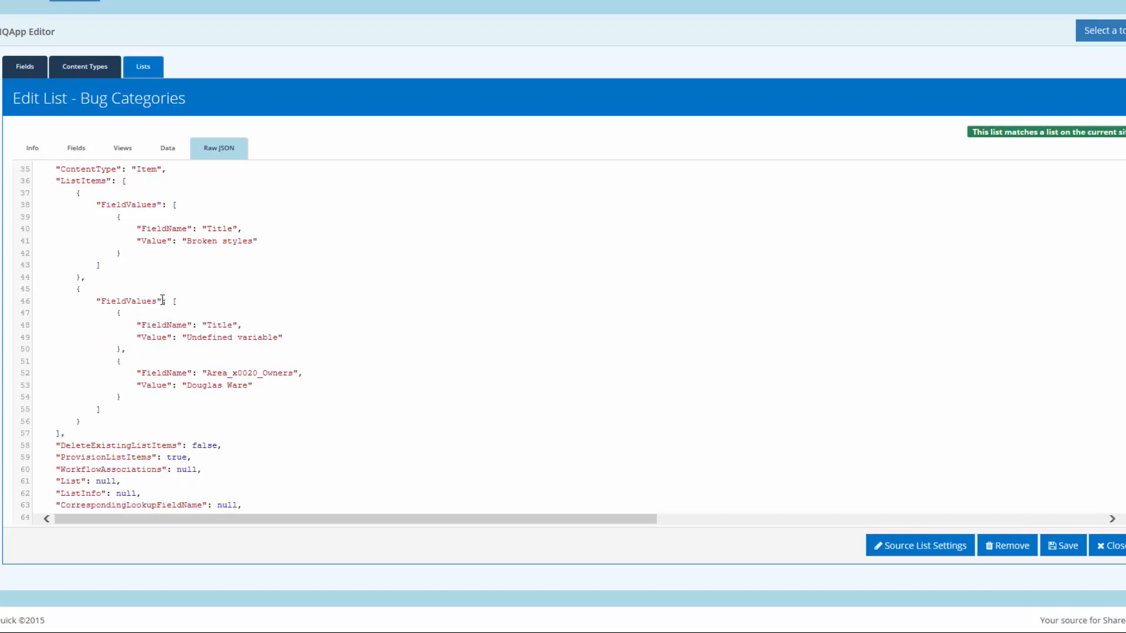
{"action": "key", "text": "shift+Down"}
{"action": "key", "text": "shift+Down"}
{"action": "key", "text": "shift+Down"}
{"action": "key", "text": "shift+Down"}
{"action": "key", "text": "Delete"}
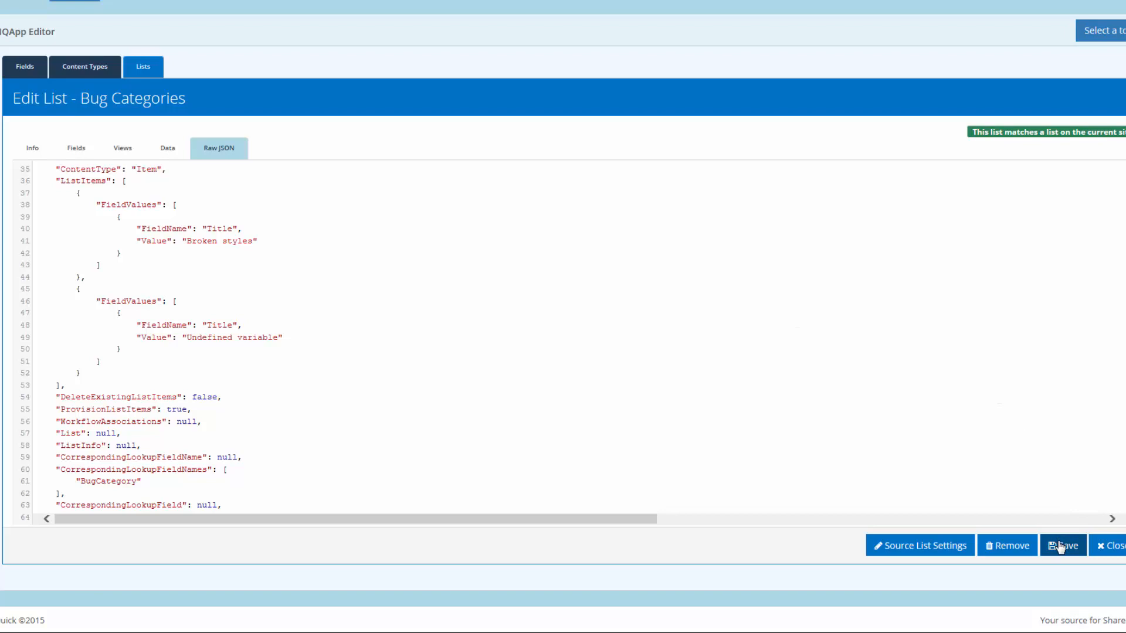
{"action": "left_click", "coordinate": [1060, 547]}
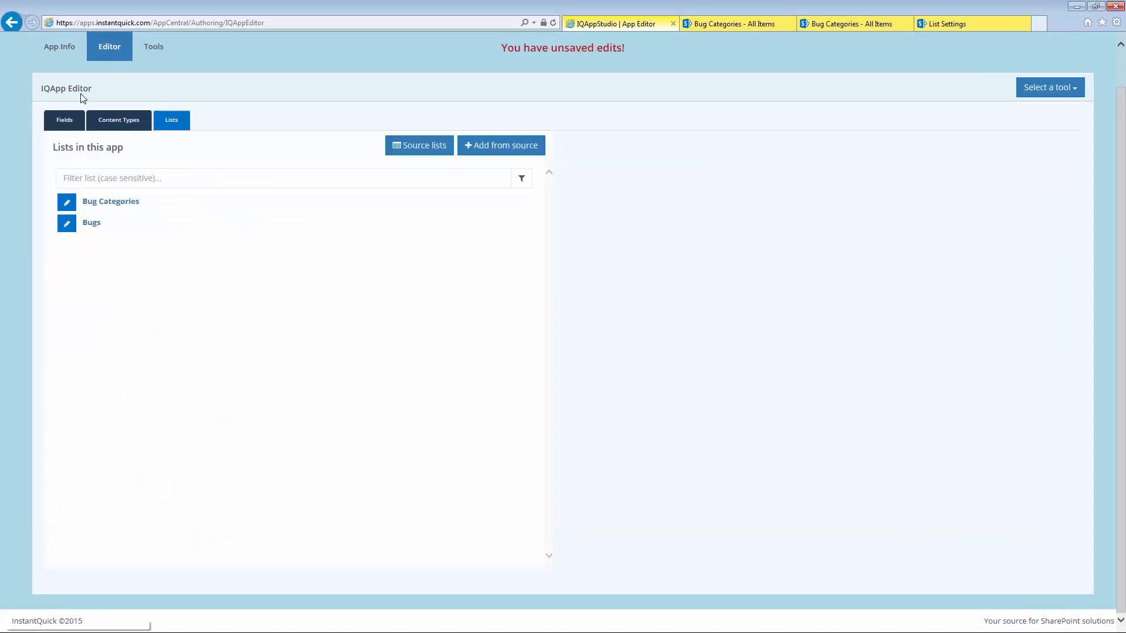
{"action": "left_click", "coordinate": [53, 47]}
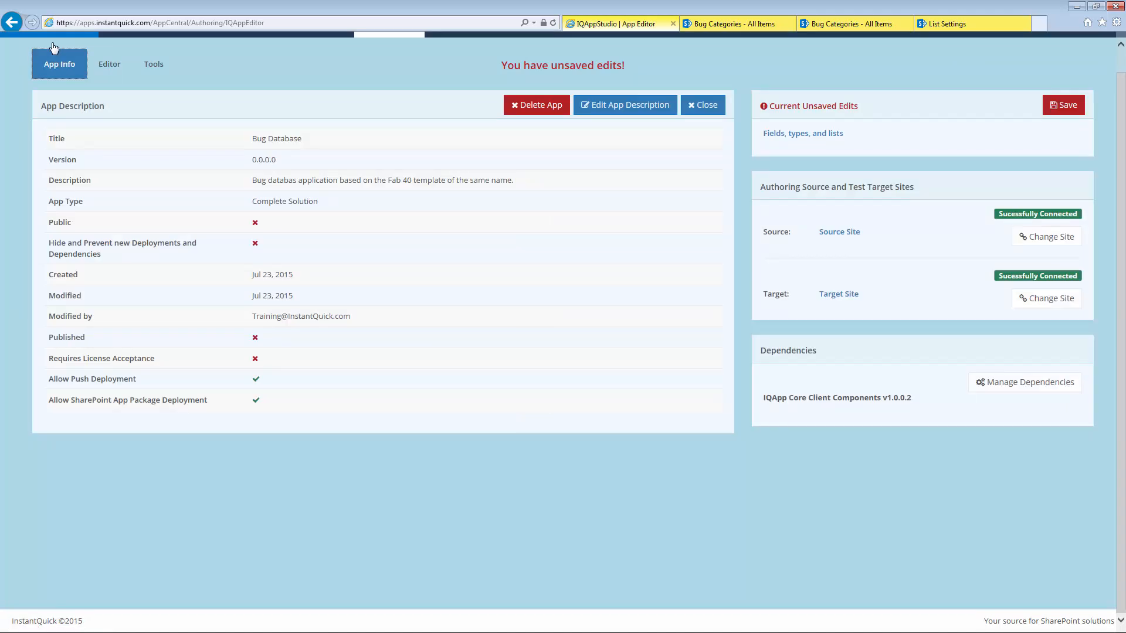
Step: Save the pending edits and redeploy the app to the target site, this time succeeding
{"action": "left_click", "coordinate": [1050, 107]}
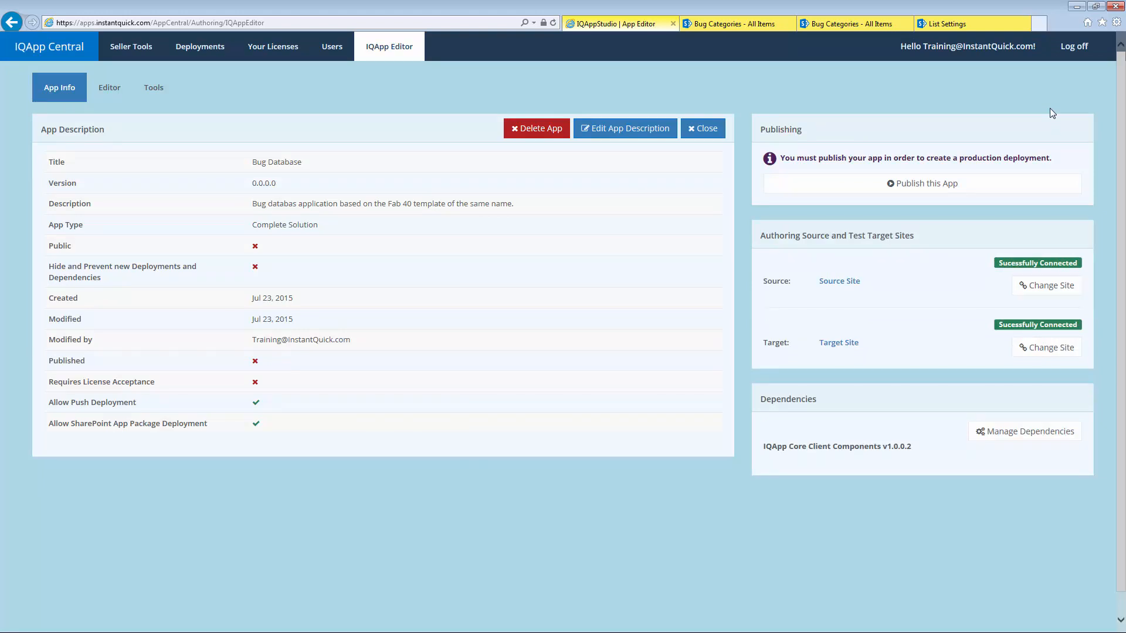
{"action": "left_click", "coordinate": [172, 88]}
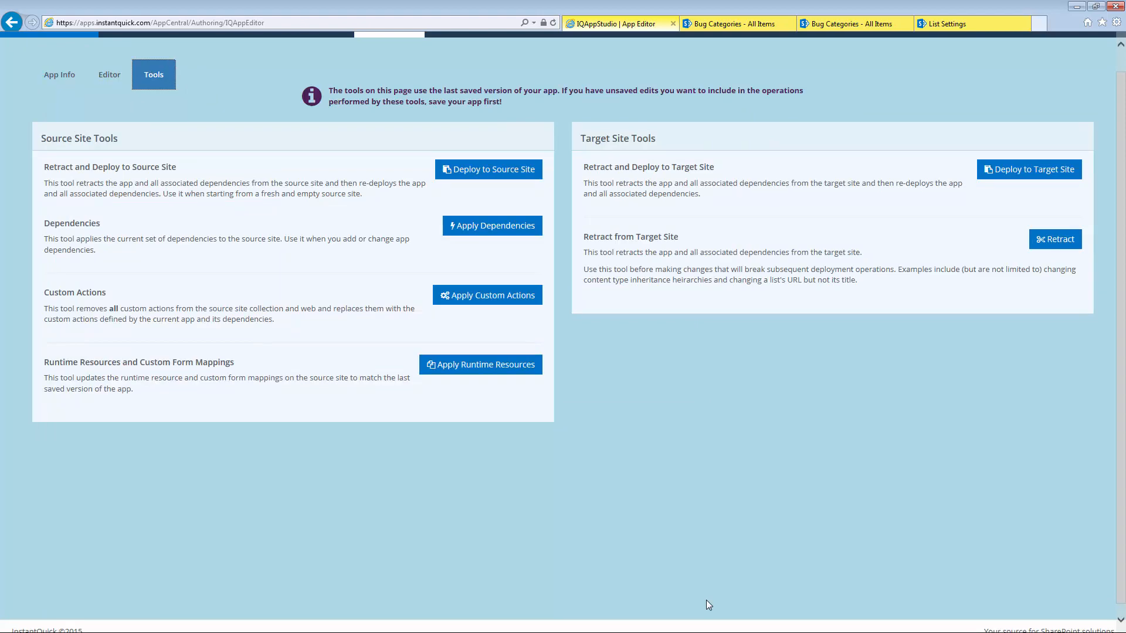
{"action": "left_click", "coordinate": [1052, 169]}
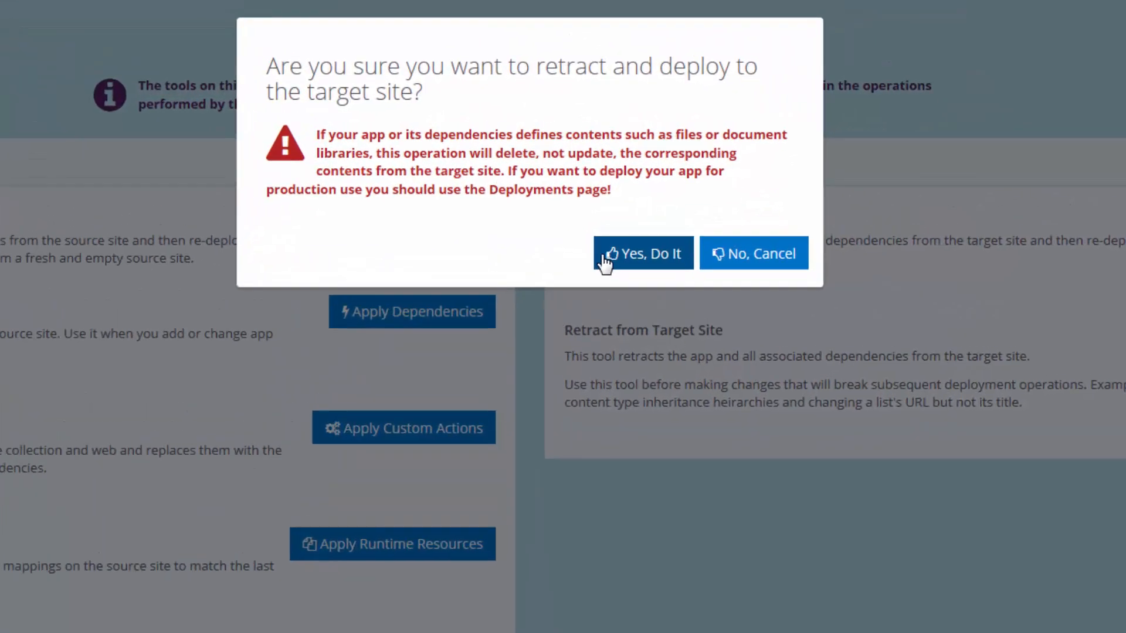
{"action": "left_click", "coordinate": [628, 191]}
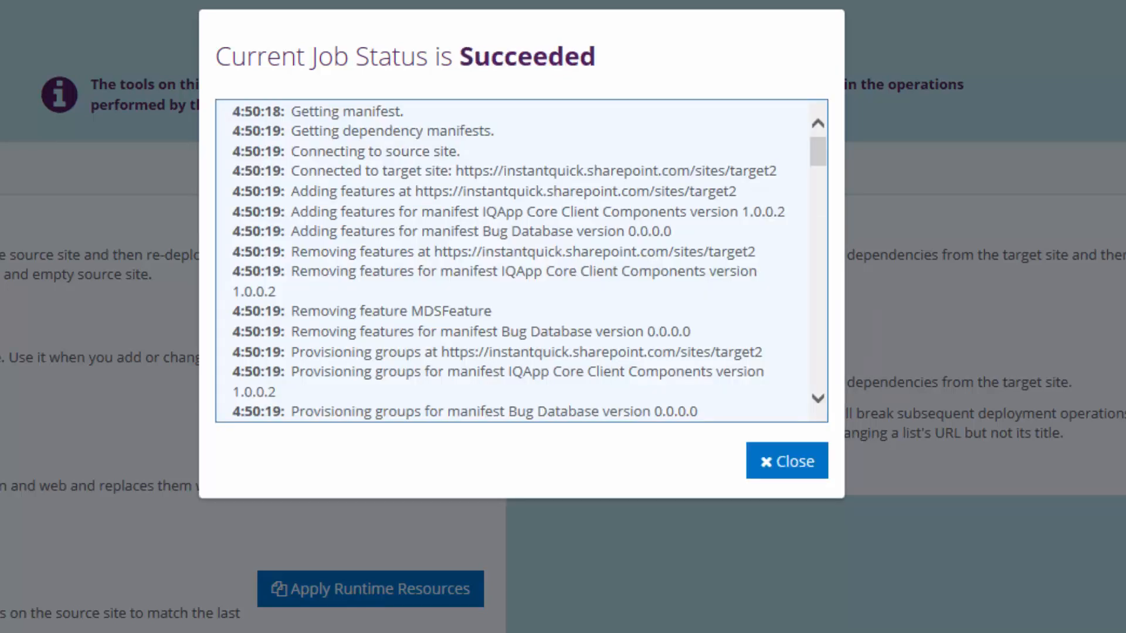
{"action": "left_click", "coordinate": [795, 463]}
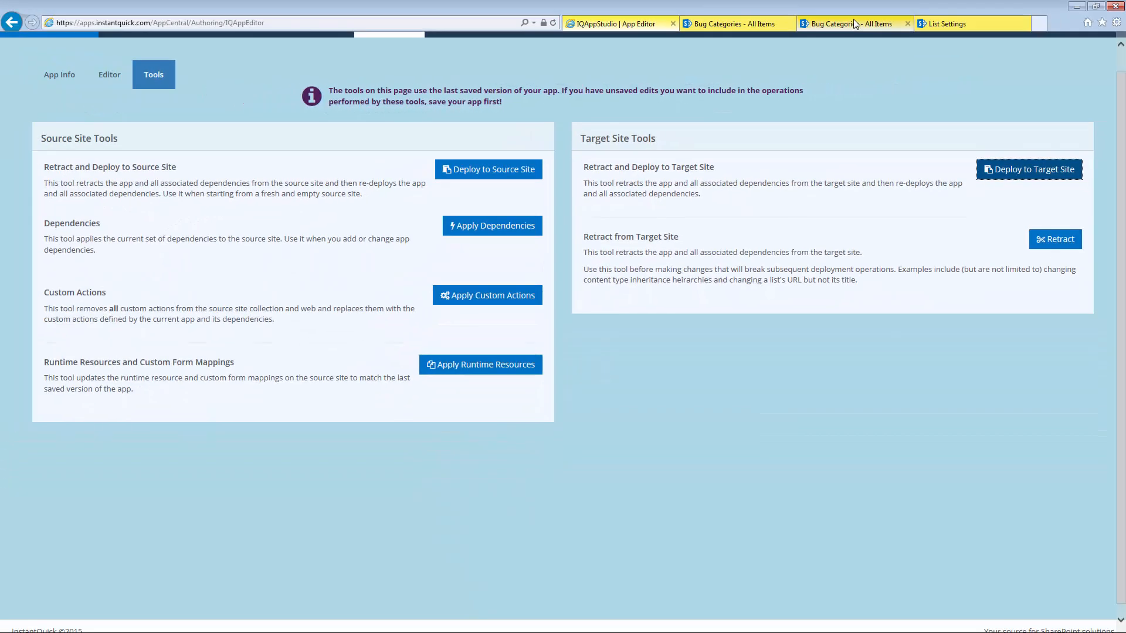
Step: On the target site, add a Bugs item titled 'A bug' with the Bug Categories category 'Undefined variable'
{"action": "left_click", "coordinate": [856, 24]}
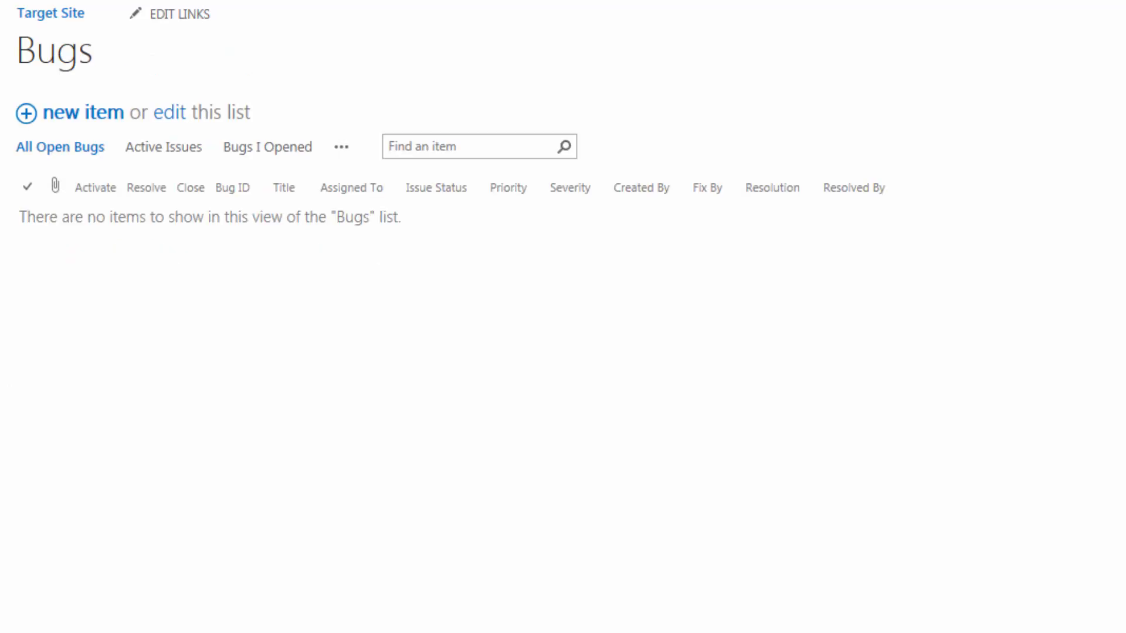
{"action": "left_click", "coordinate": [100, 113]}
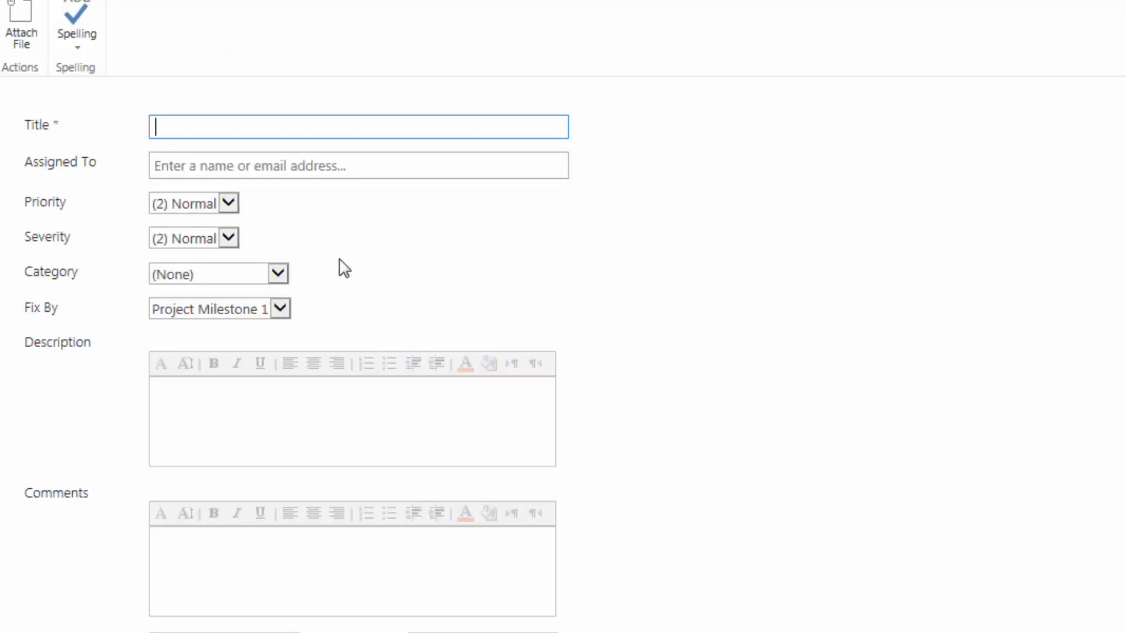
{"action": "type", "text": "A bug"}
{"action": "left_click", "coordinate": [271, 275]}
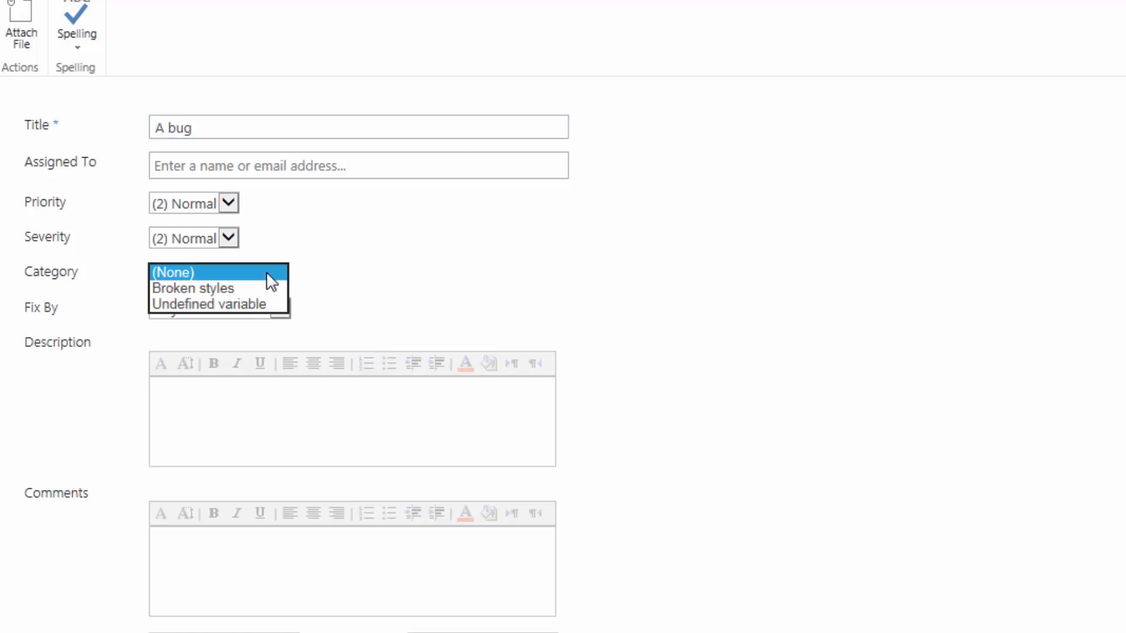
{"action": "left_click", "coordinate": [247, 305]}
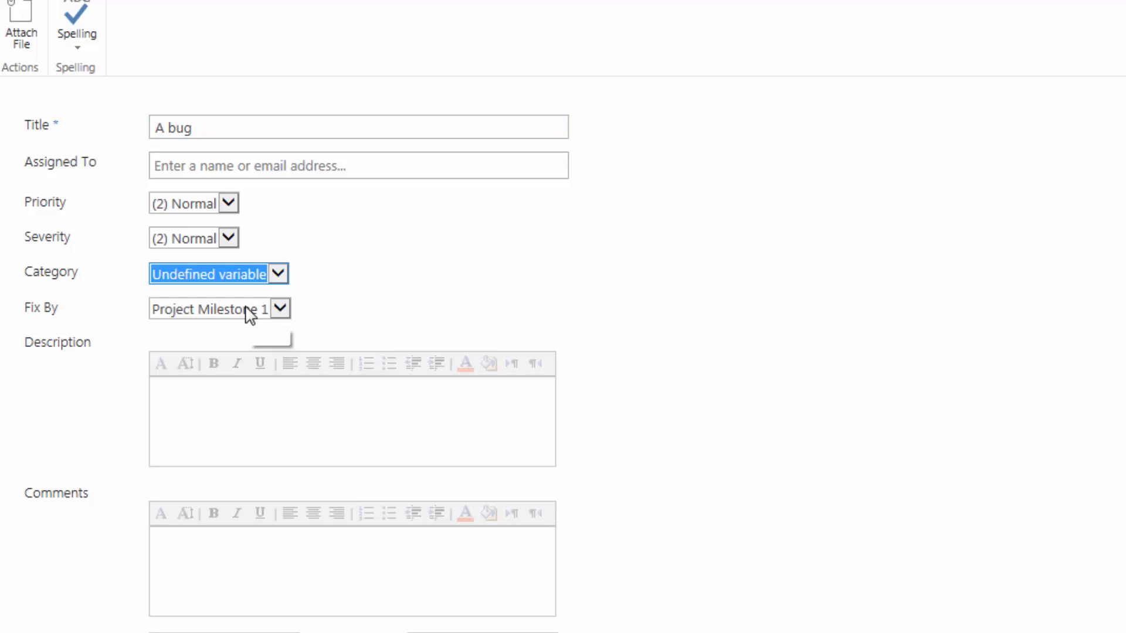